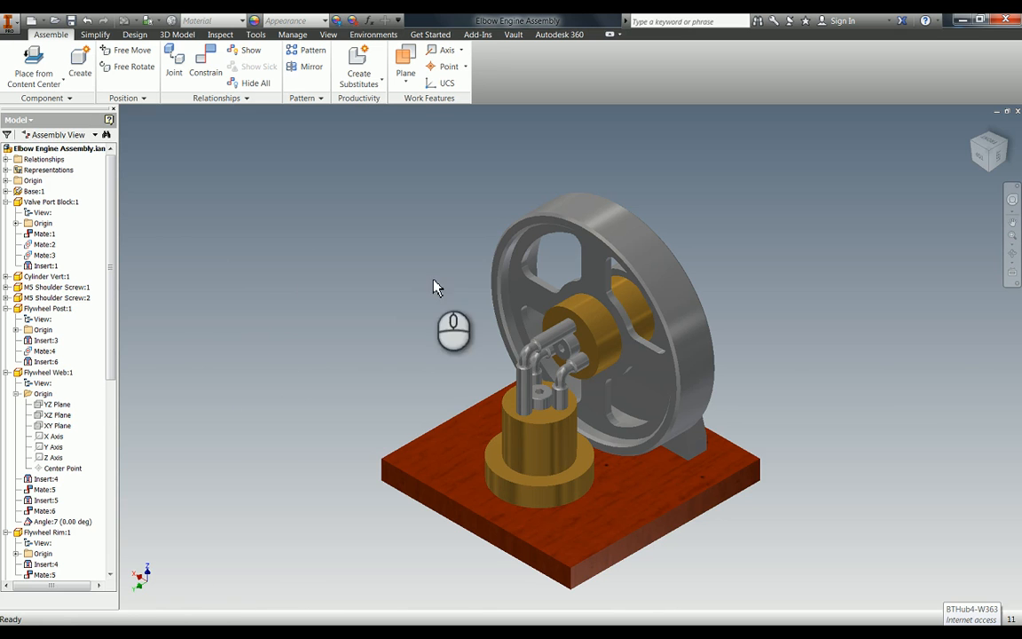
Enter the Inventor Studio environment and switch the assembly display from orthographic to perspective
click(371, 34)
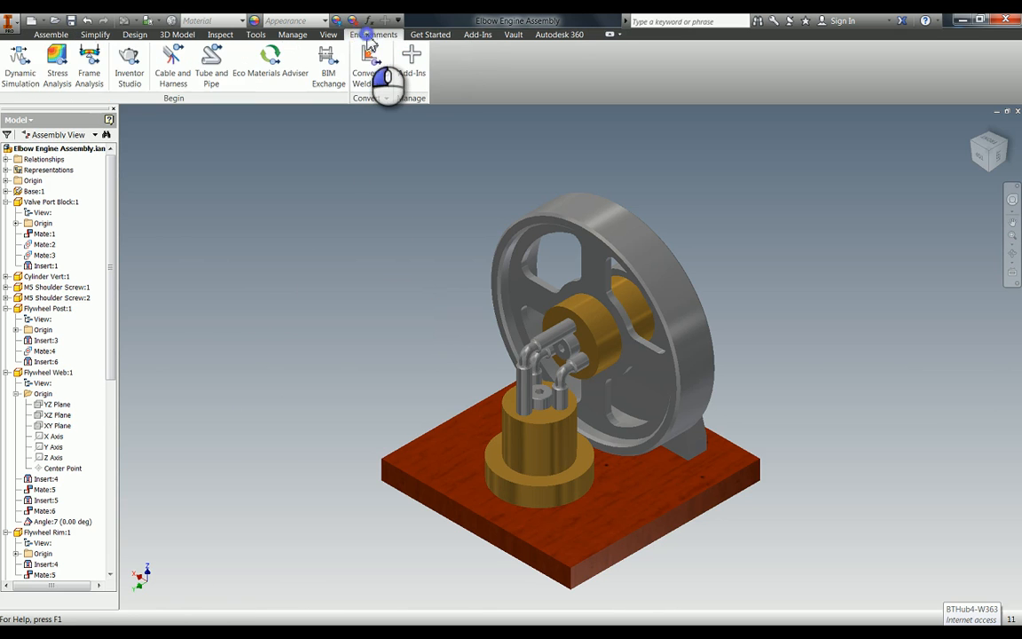
click(130, 71)
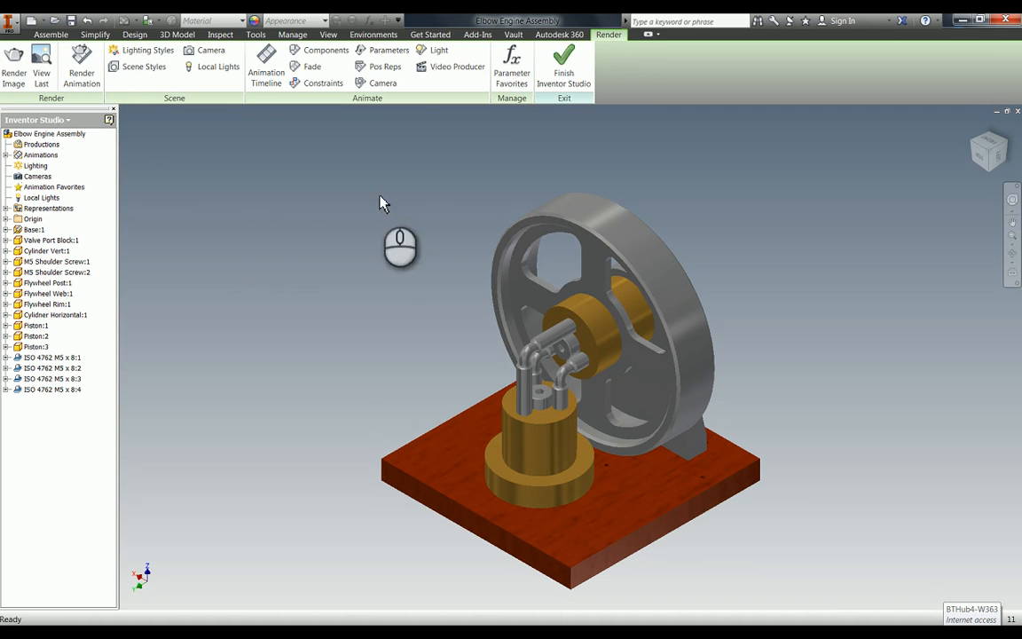
click(329, 35)
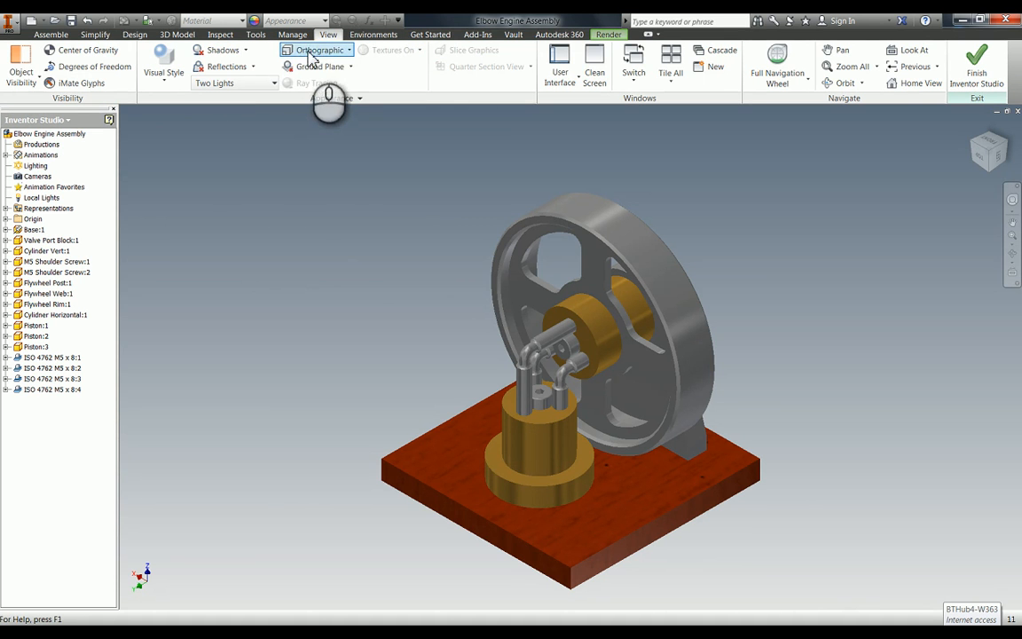
click(311, 53)
click(316, 98)
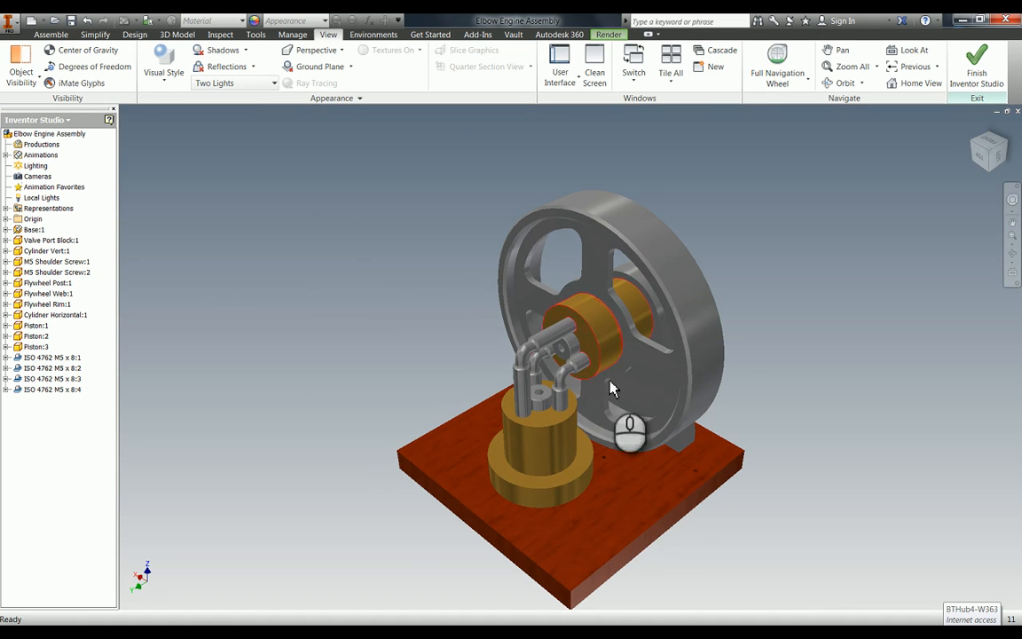
Examine the engine assembly in perspective from lower and higher angles, keeping the whole model in frame
key(F4)
drag(581, 428, 582, 430)
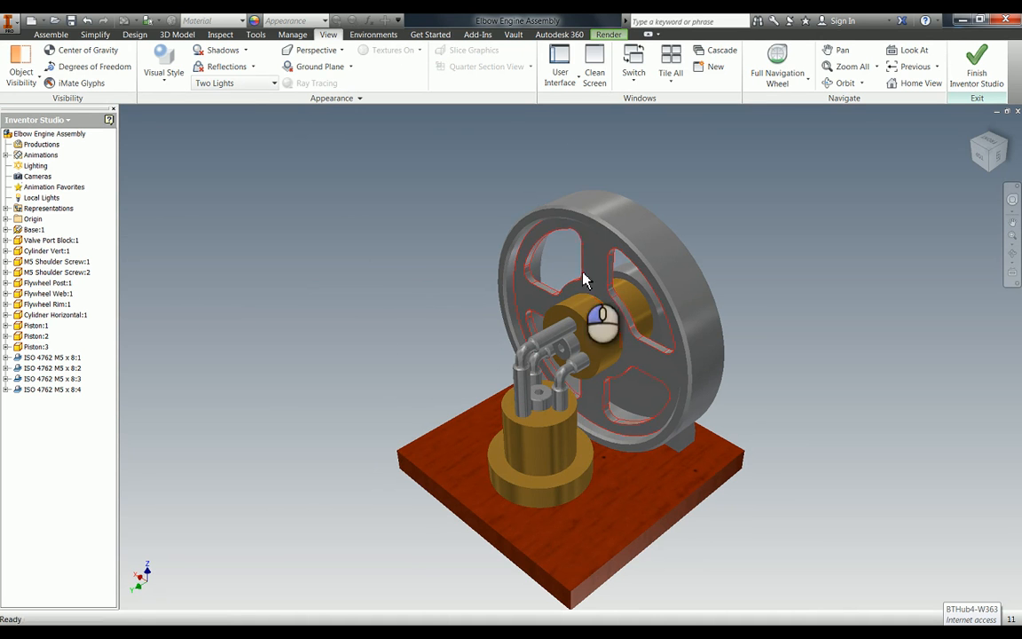
drag(569, 166, 571, 149)
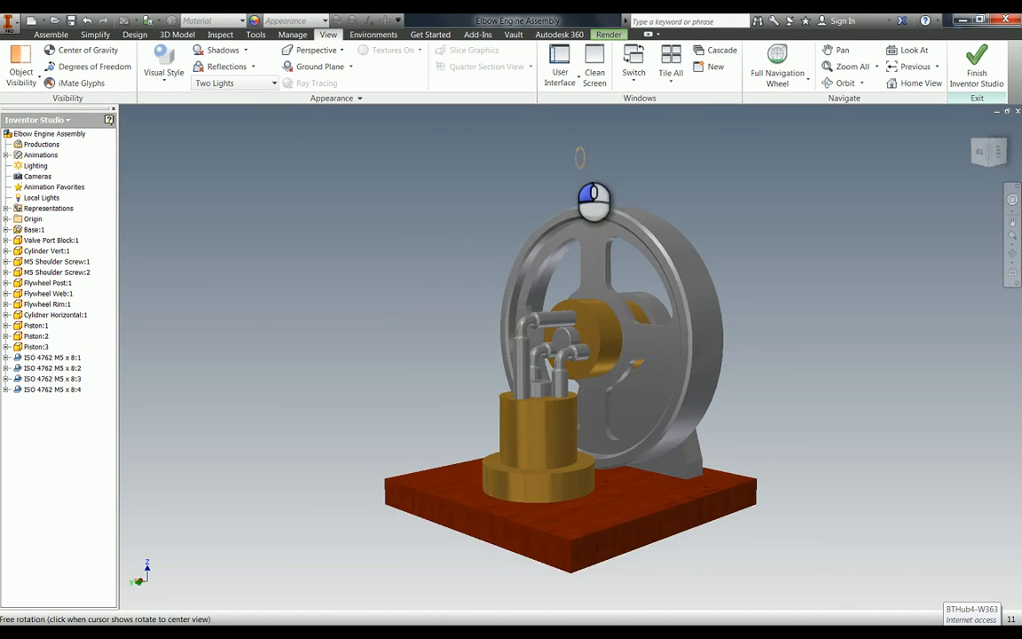
middle_drag(577, 427, 556, 439)
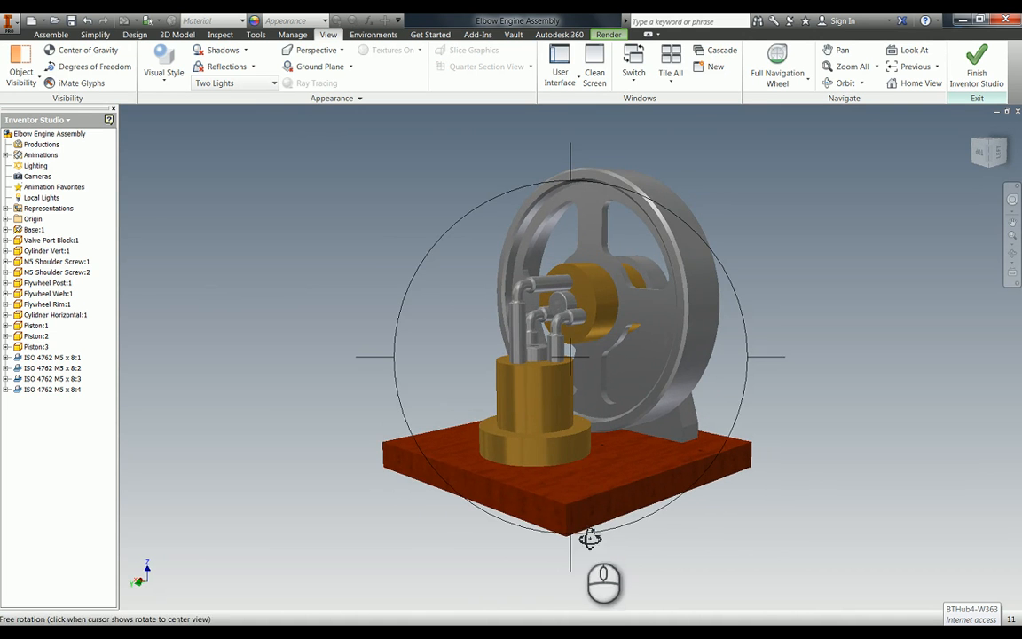
drag(570, 559, 574, 569)
middle_drag(483, 409, 507, 399)
scroll(506, 398, up, 3)
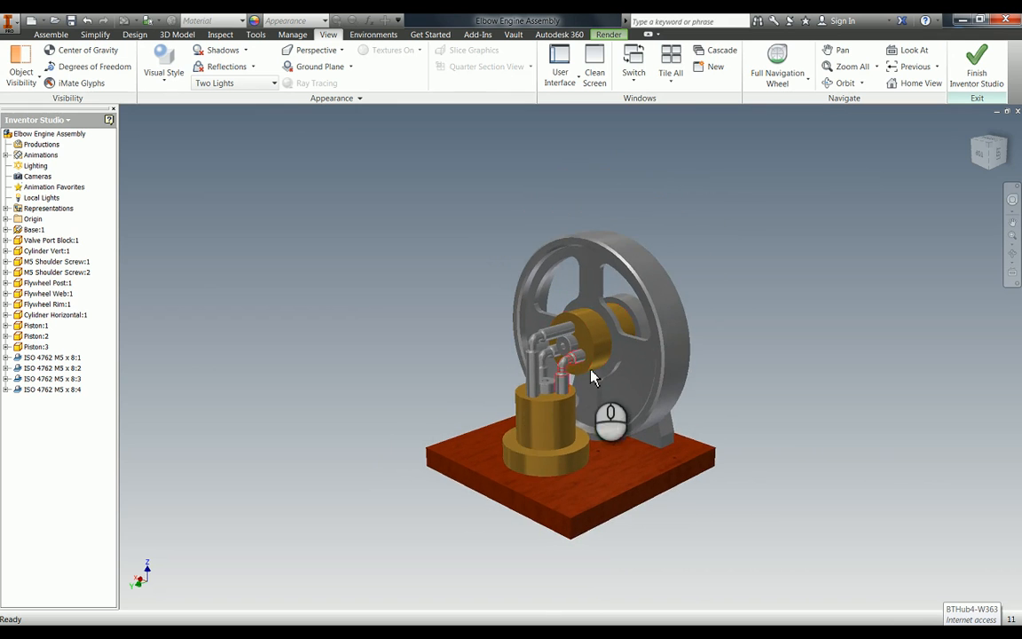
scroll(575, 379, down, 3)
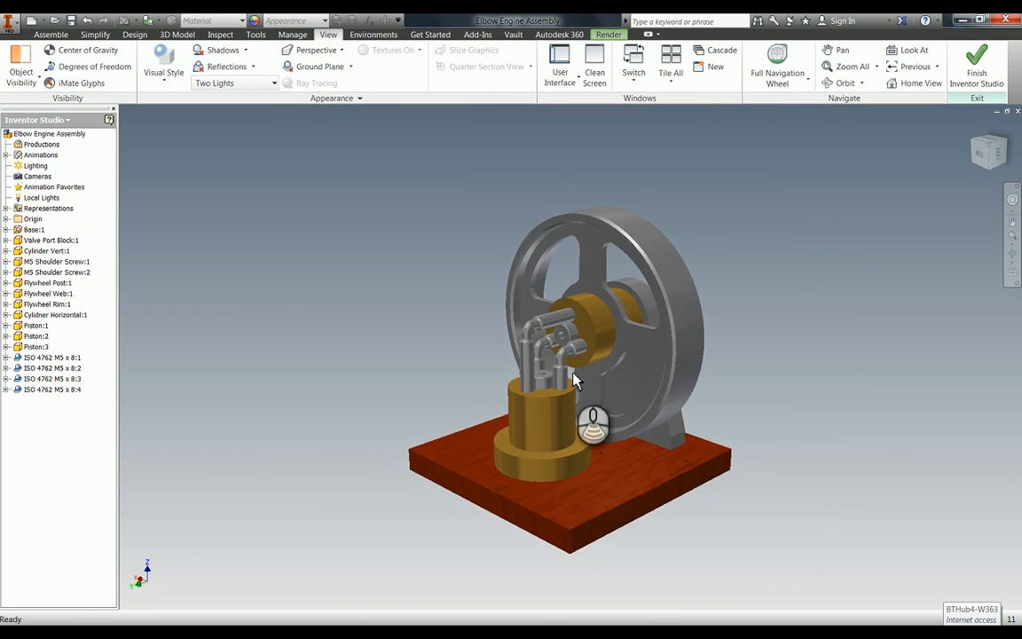
Activate the animation timeline and expand its action editor
click(608, 34)
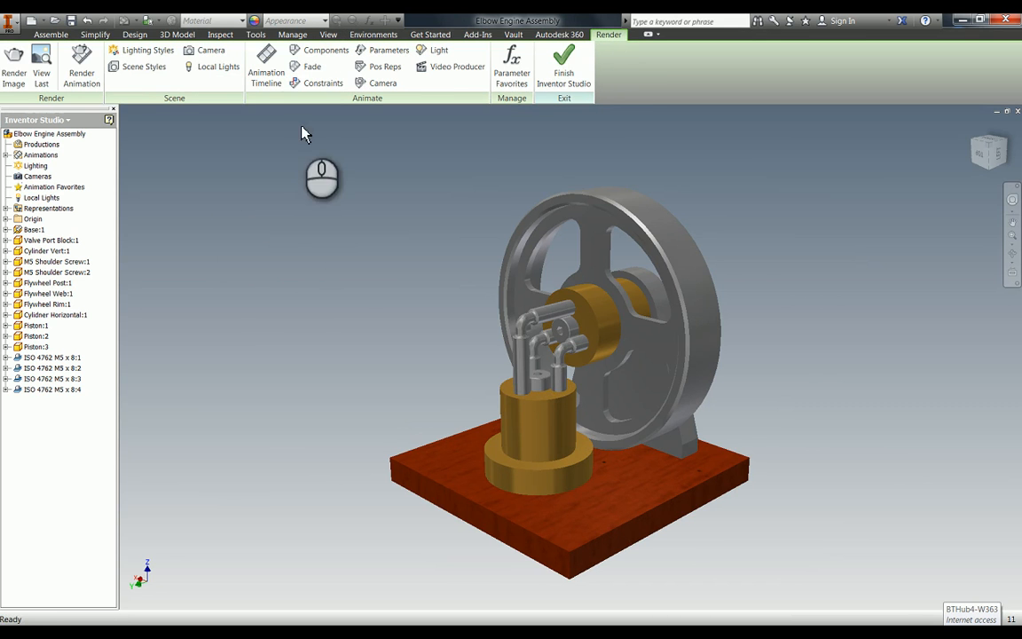
click(268, 67)
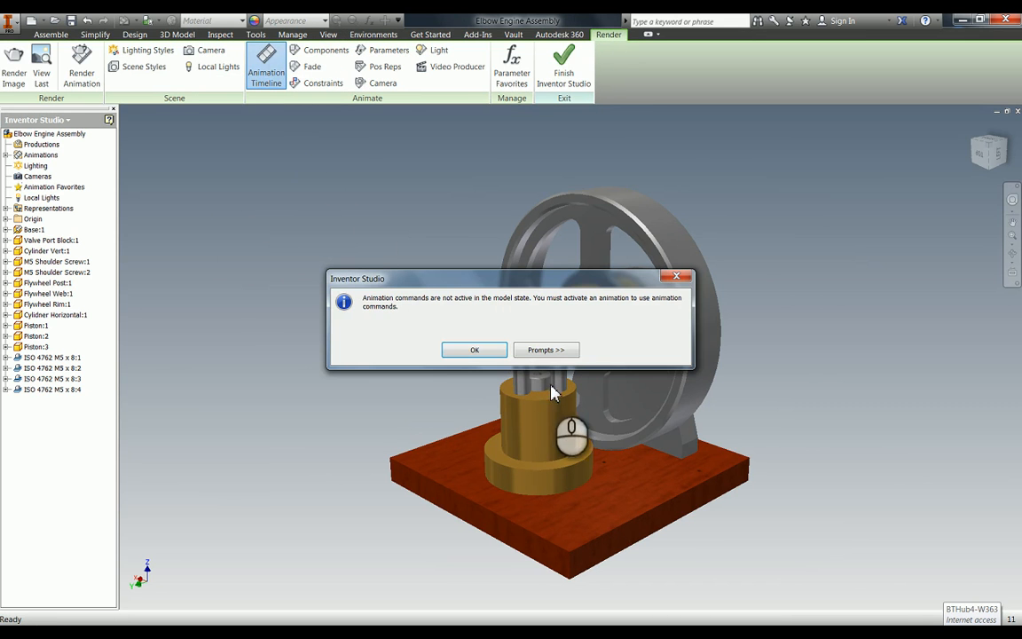
click(467, 348)
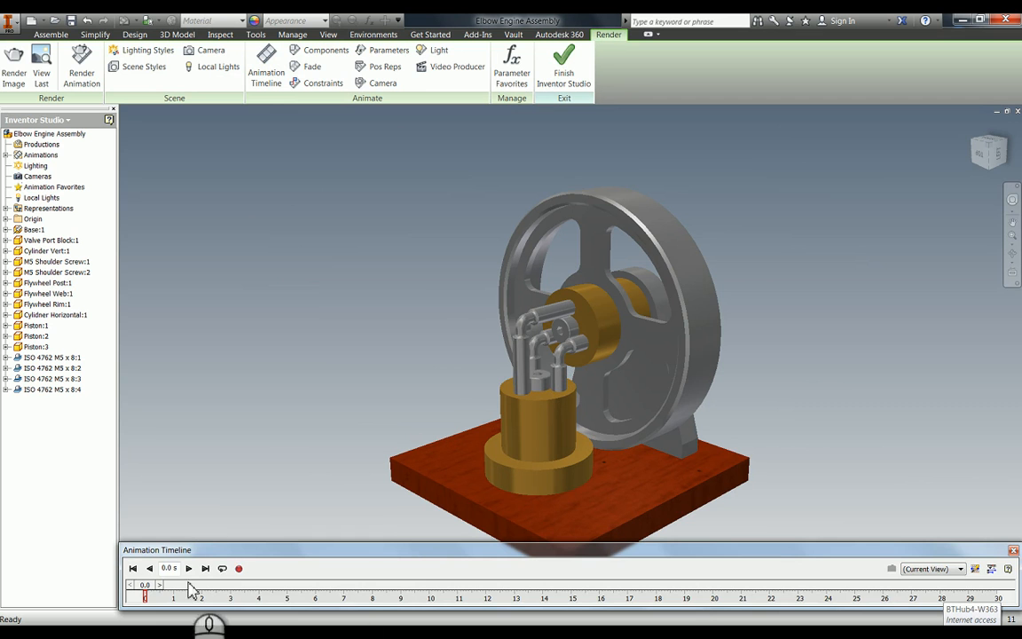
click(991, 571)
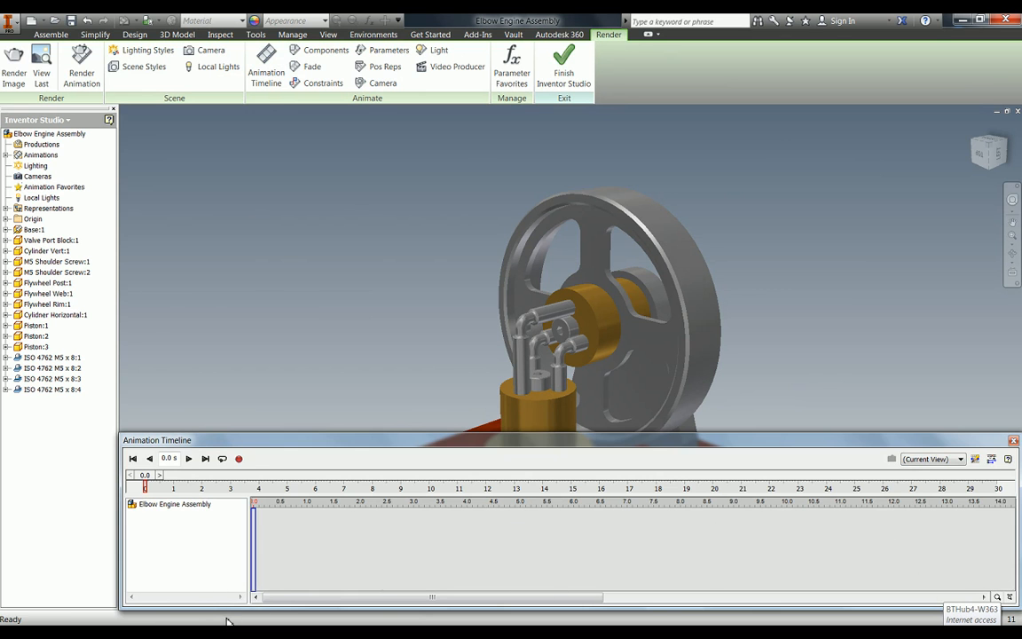
Set the animation length to 10 seconds, keep the default velocity profile, and collapse the action editor
click(975, 459)
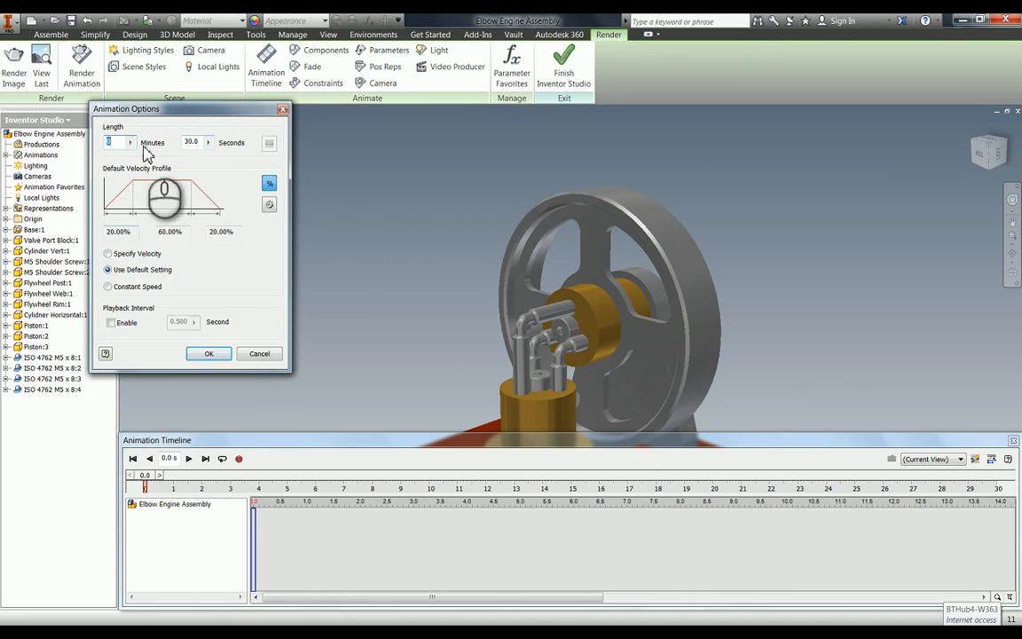
click(189, 143)
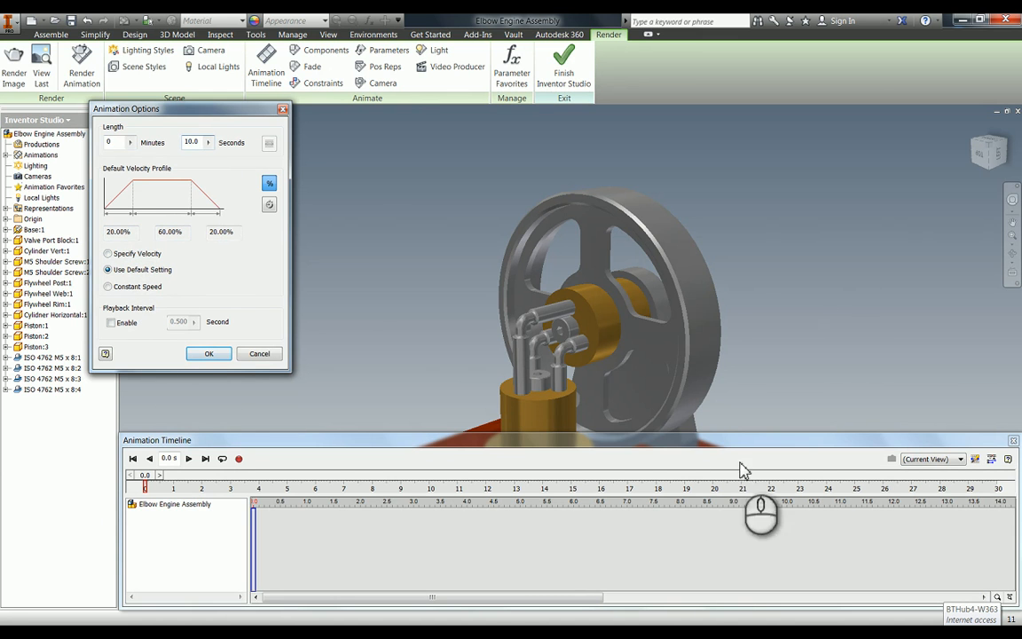
click(207, 355)
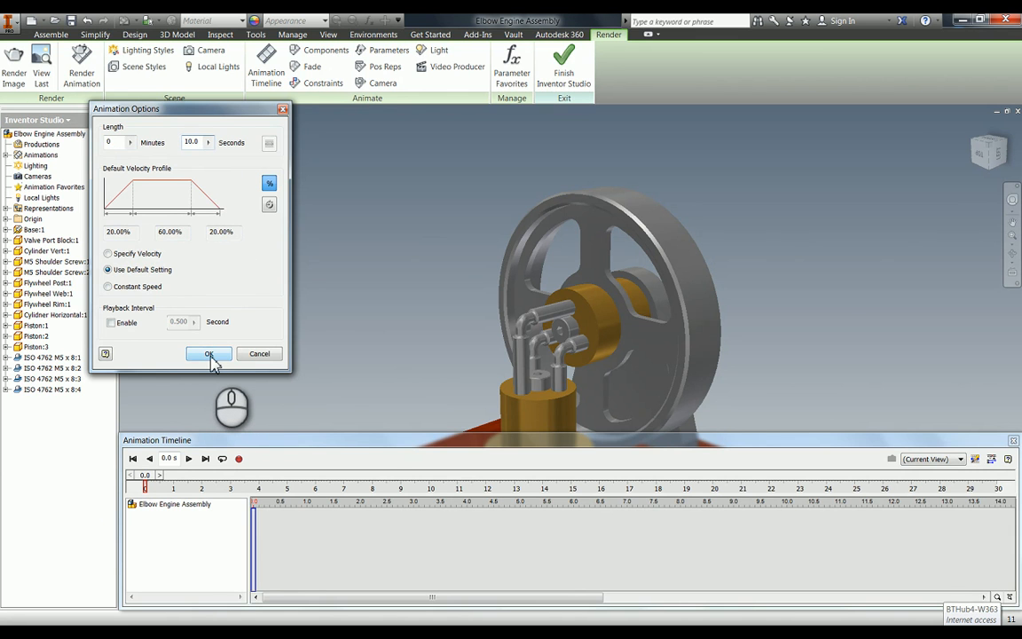
click(210, 354)
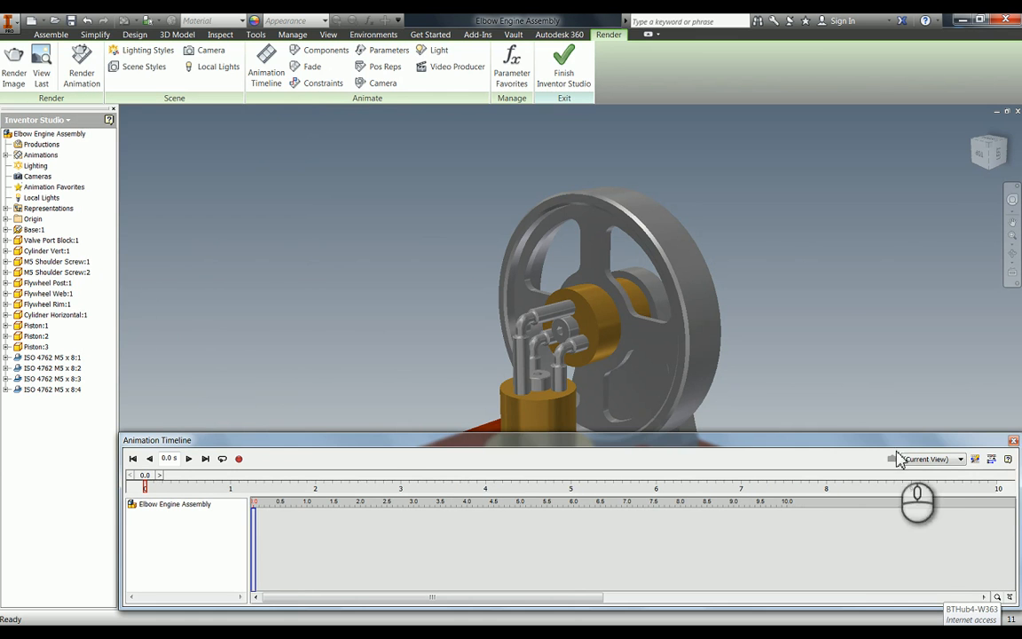
click(992, 460)
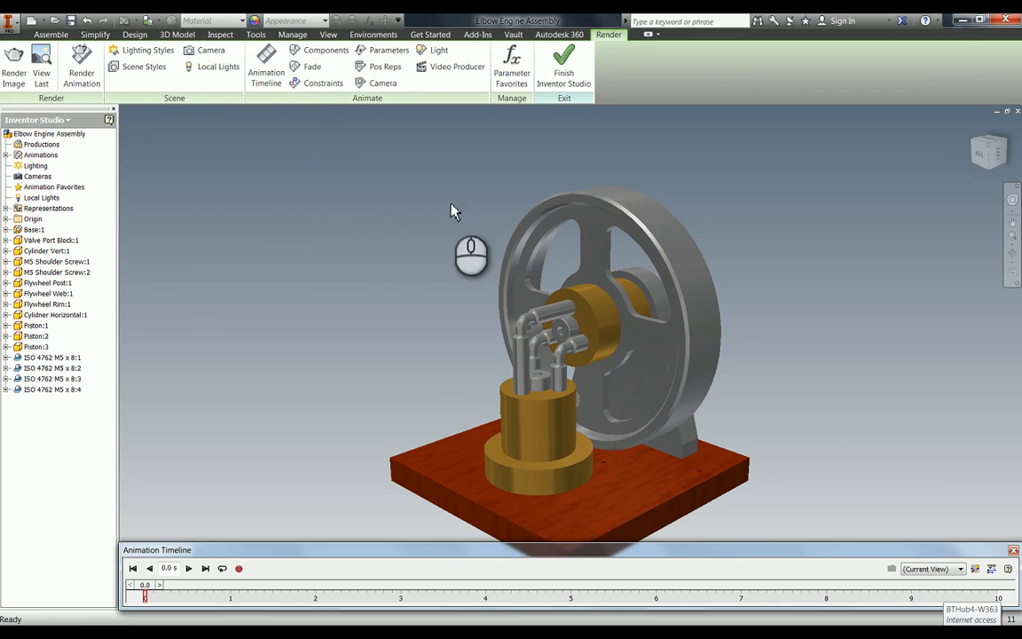
Animate the Angle:7 constraint of Flywheel Web:1 from 0 to 1800 deg, with a specified time of 0 to 10 s
click(312, 84)
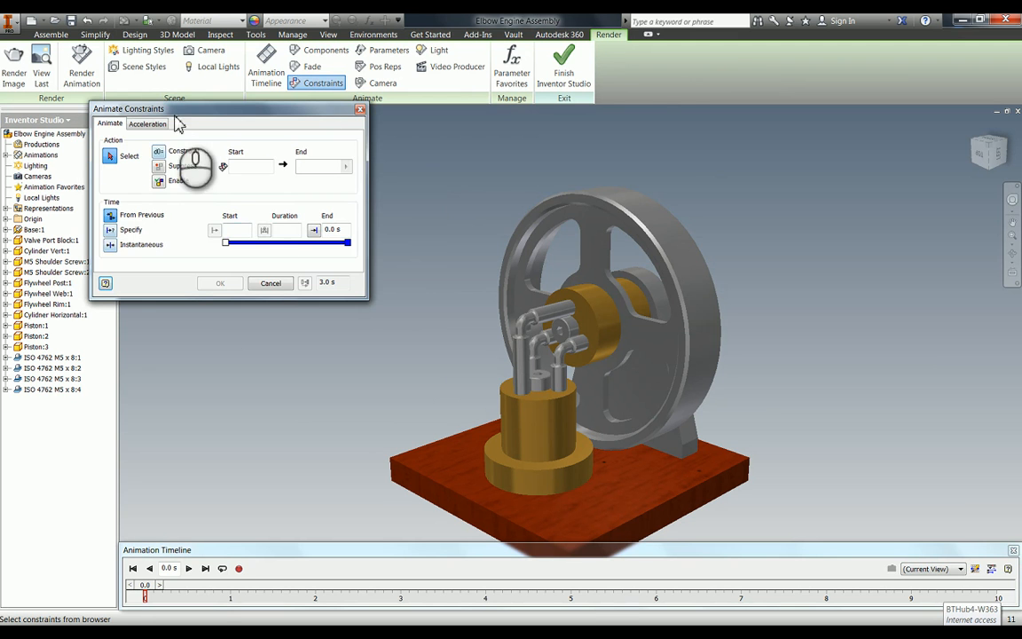
drag(183, 113, 216, 119)
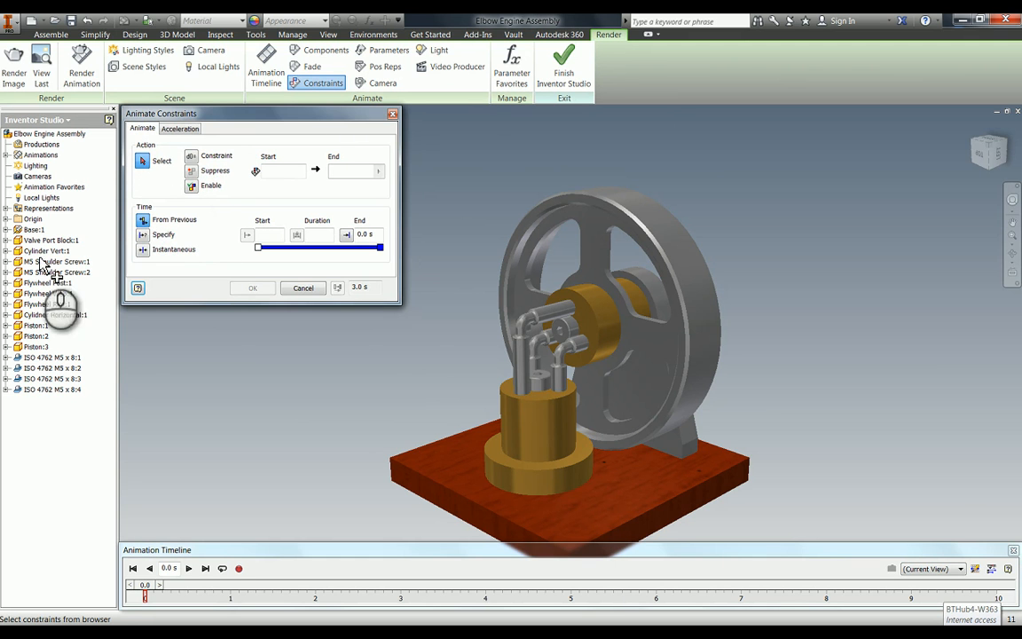
click(6, 293)
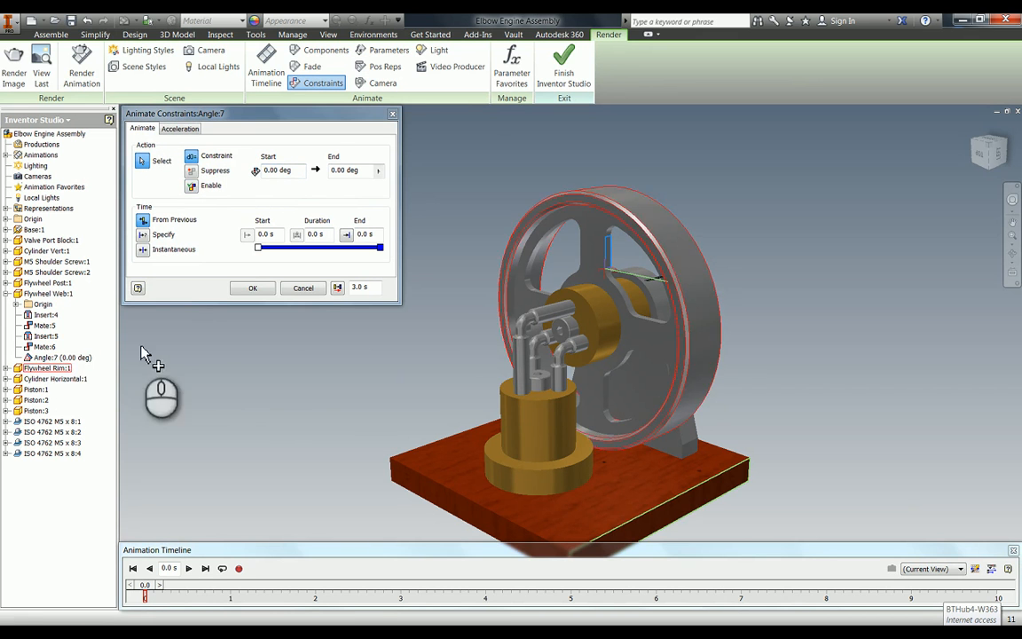
click(337, 171)
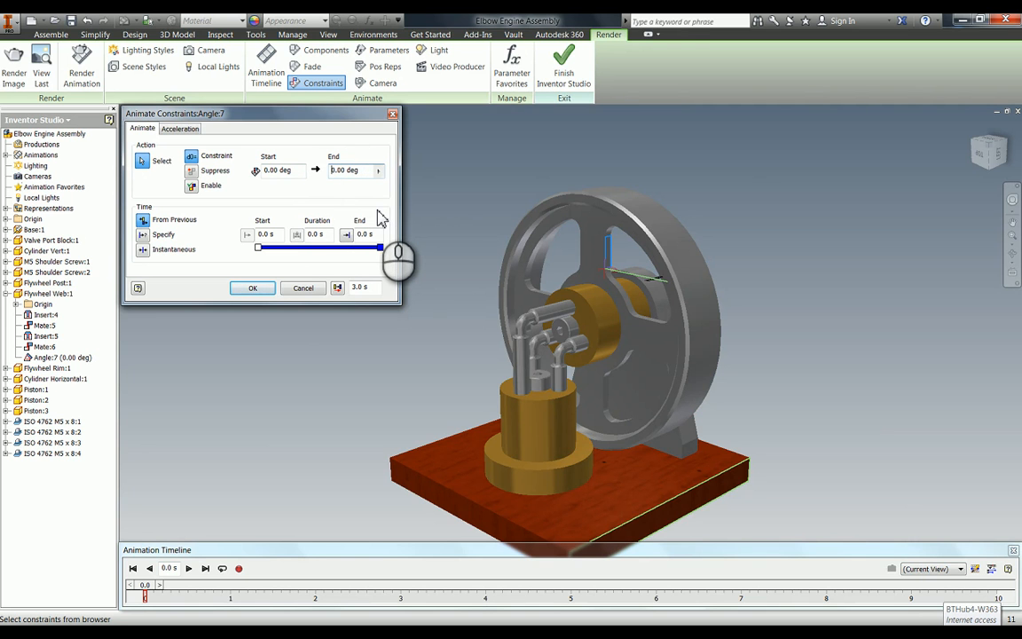
text(0)
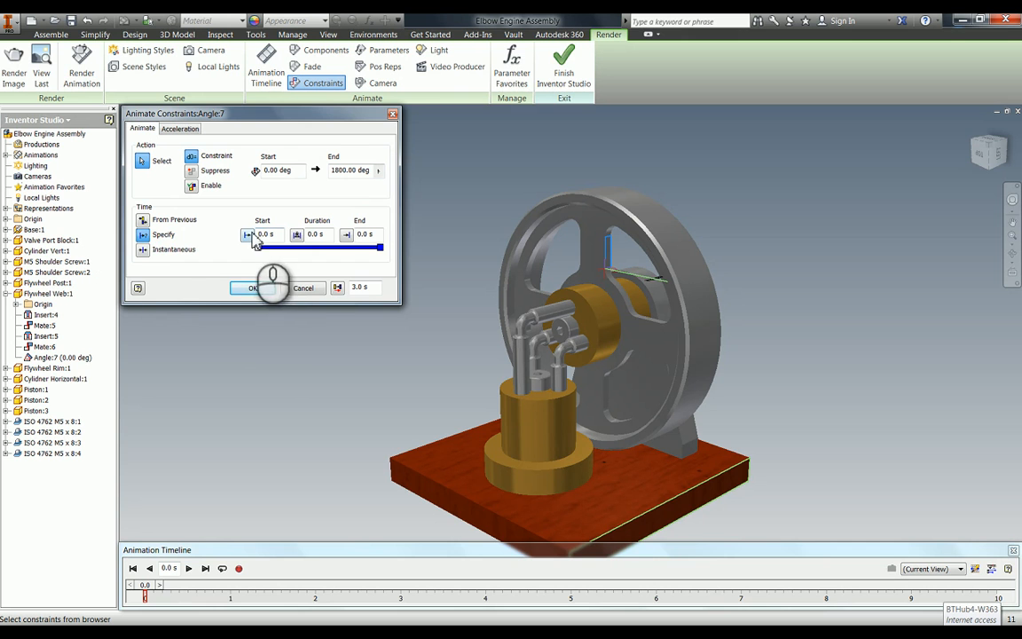
click(356, 233)
text(1)
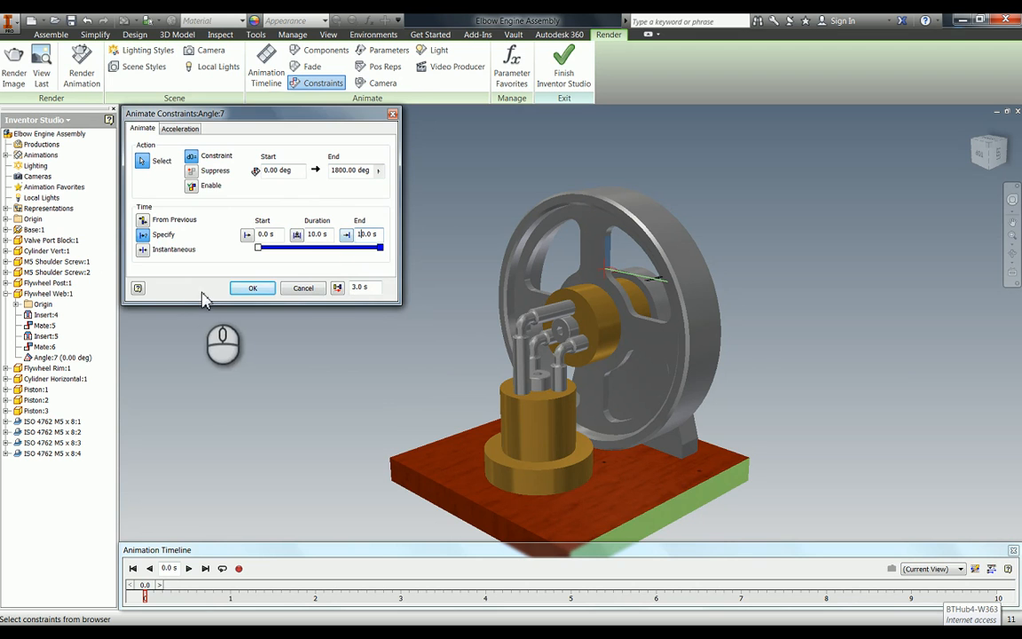
click(238, 289)
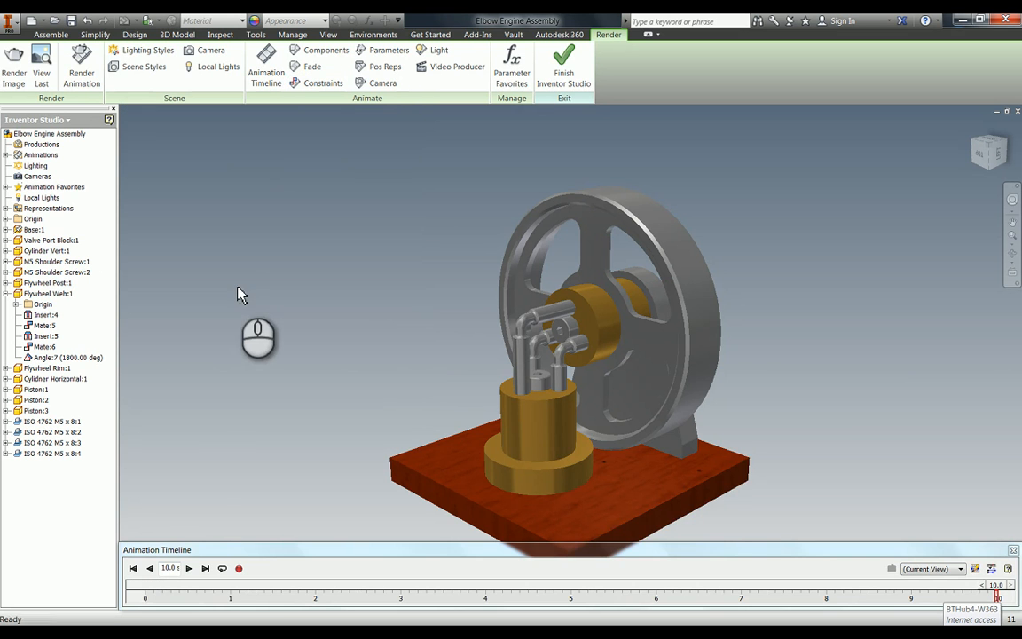
Play the flywheel animation from the start and review the Angle:7 actions in the expanded timeline
click(992, 568)
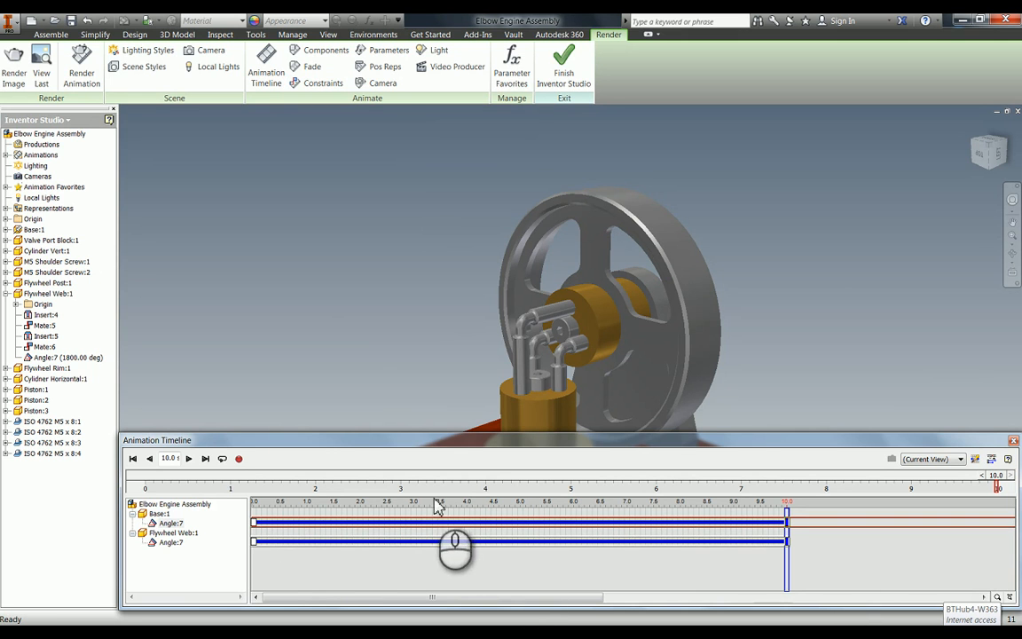
click(133, 458)
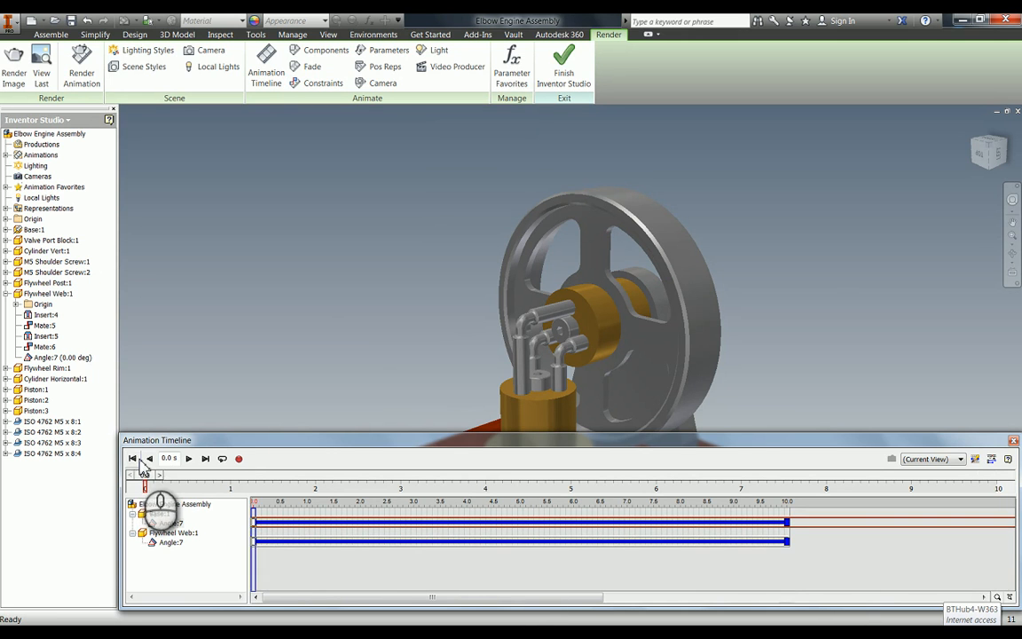
click(992, 459)
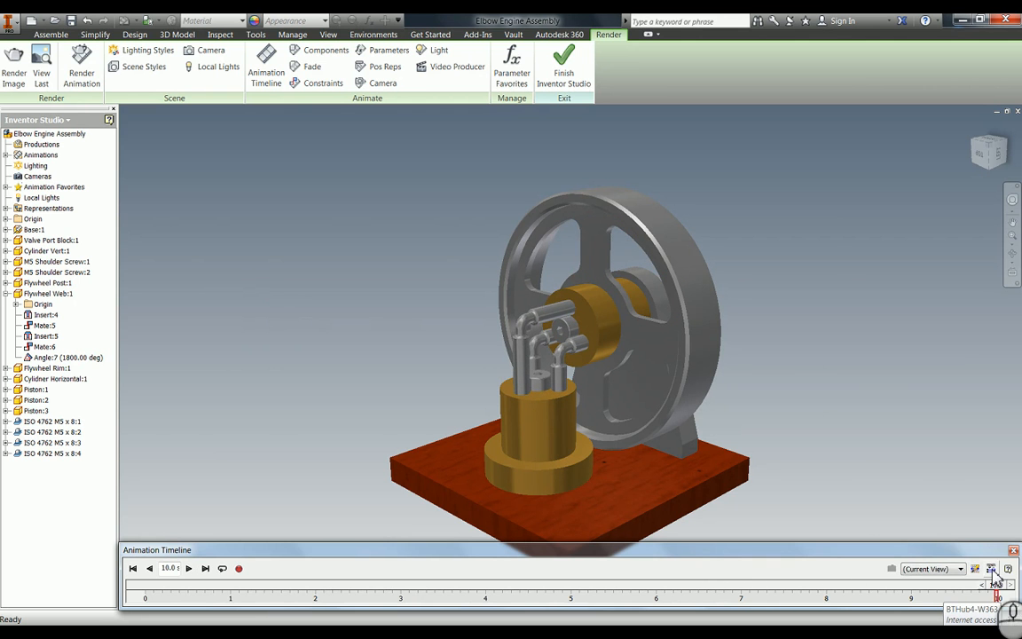
click(992, 569)
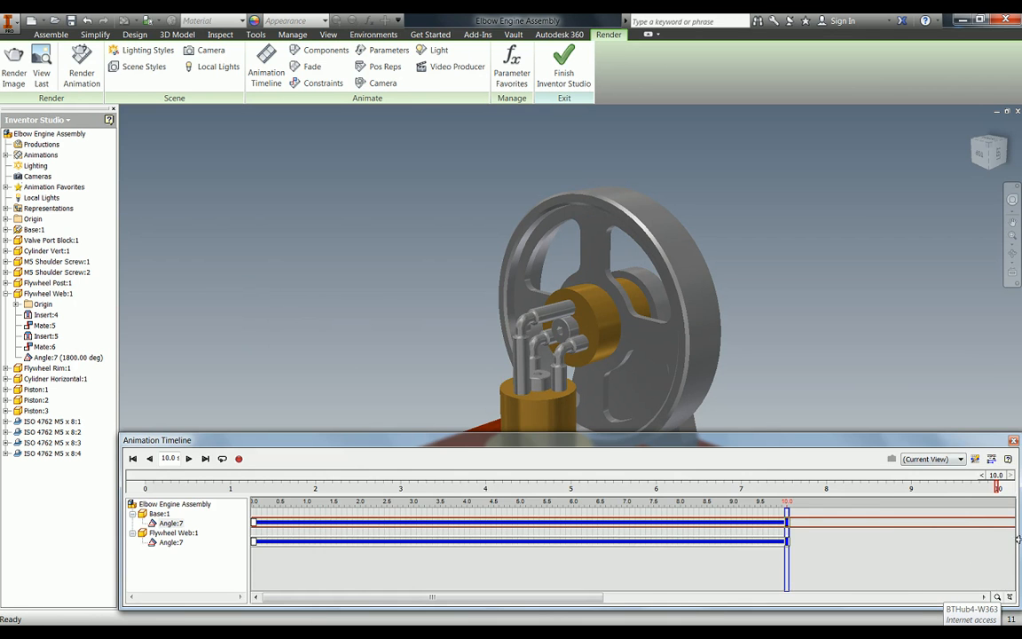
click(991, 460)
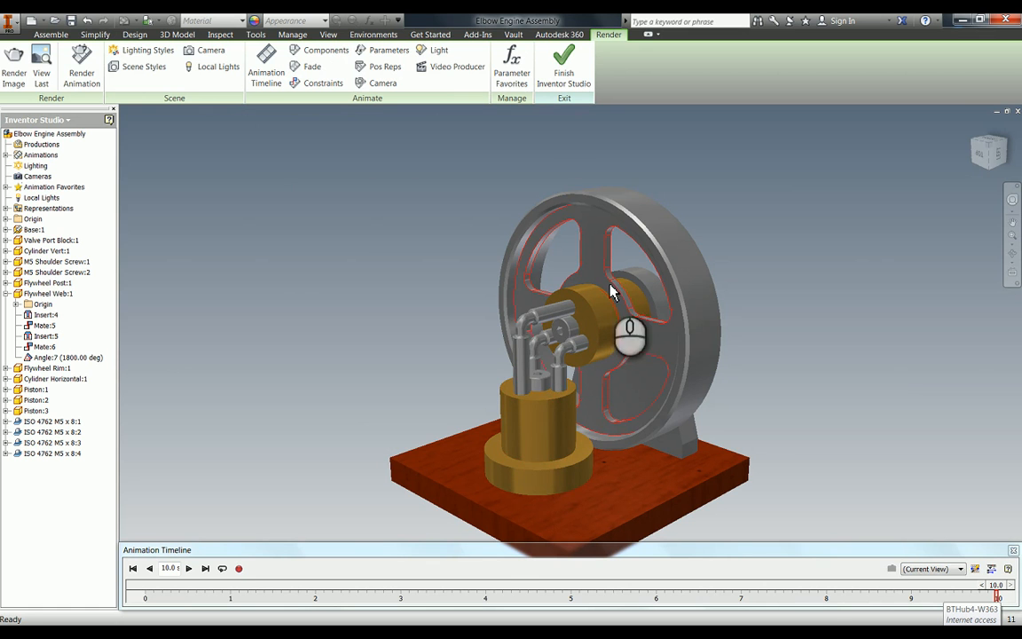
click(1008, 569)
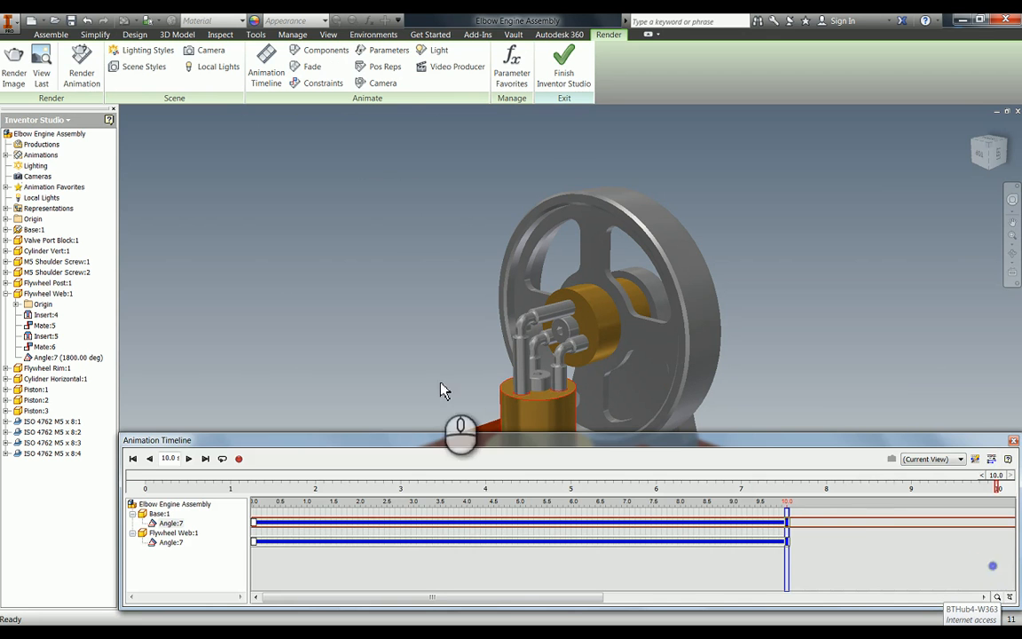
click(993, 459)
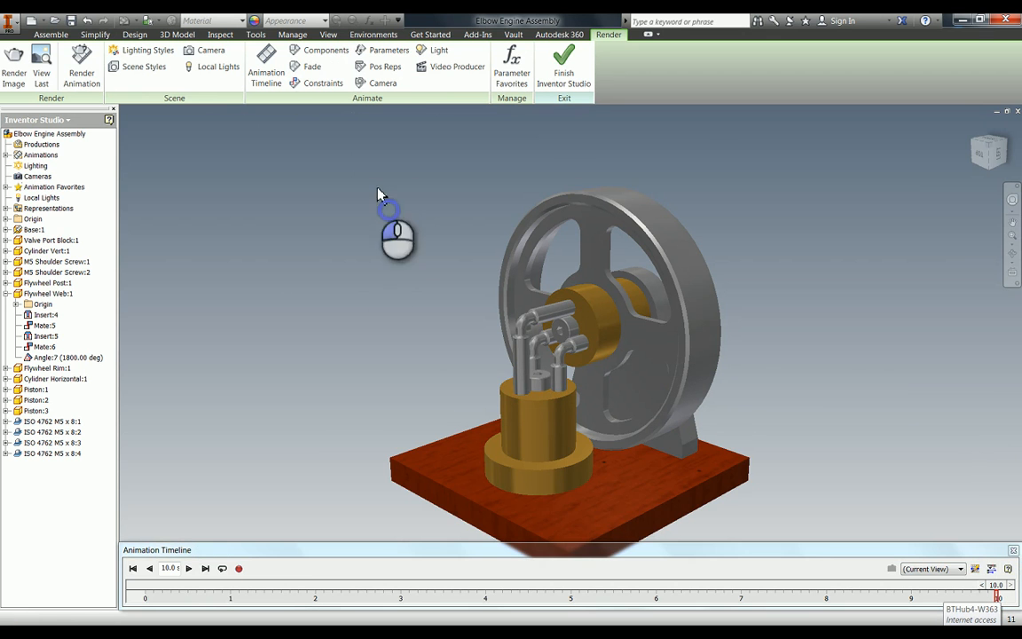
Start a fade animation for the vertical and horizontal cylinders, with opacity going from 100% to 50%
click(309, 68)
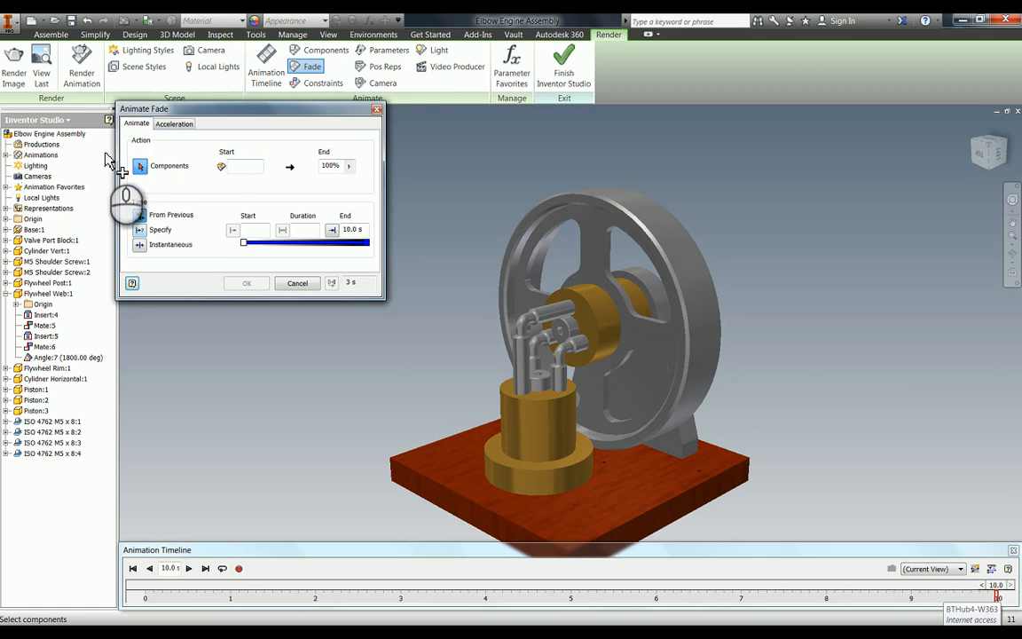
click(536, 423)
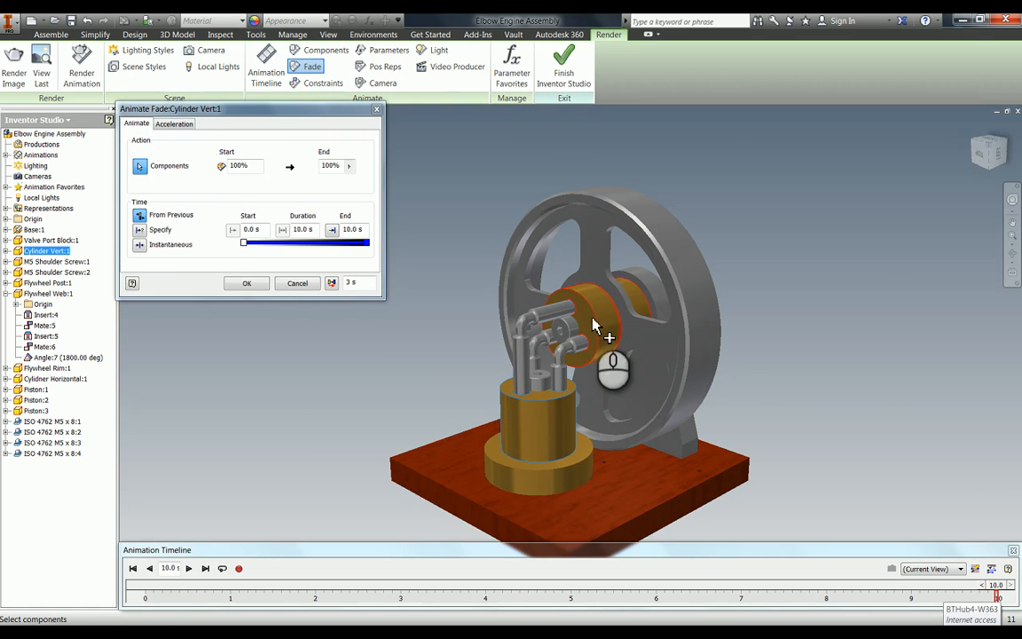
click(592, 324)
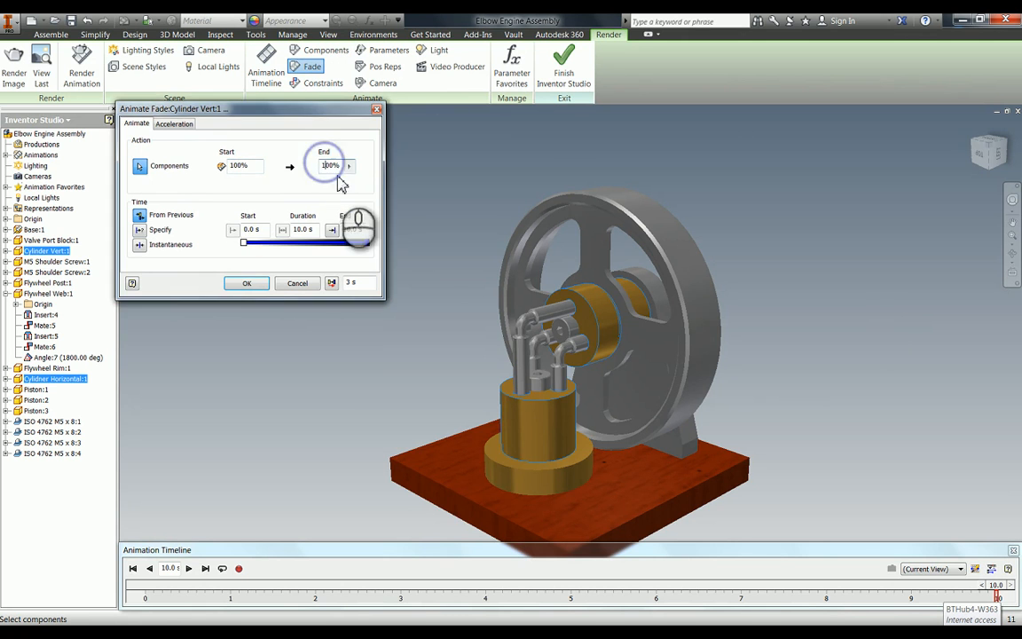
key(Delete)
key(Delete)
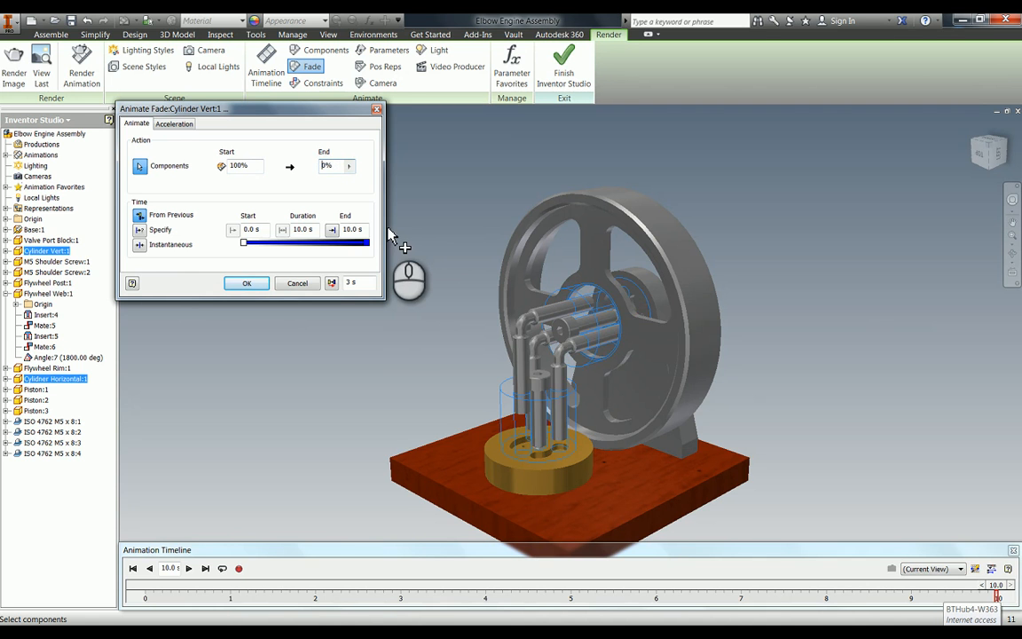
text(4)
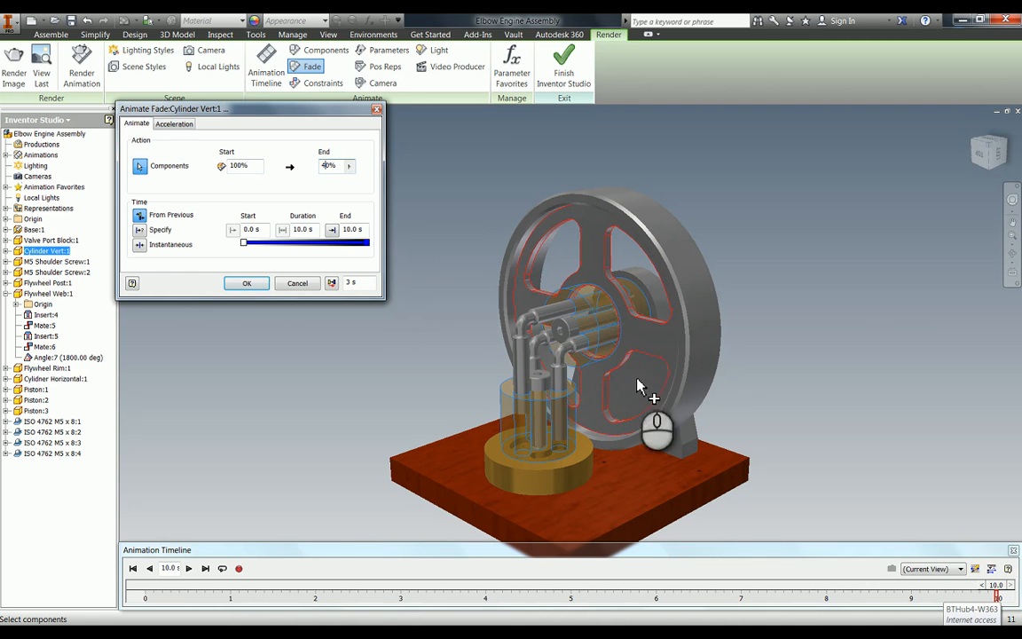
click(558, 315)
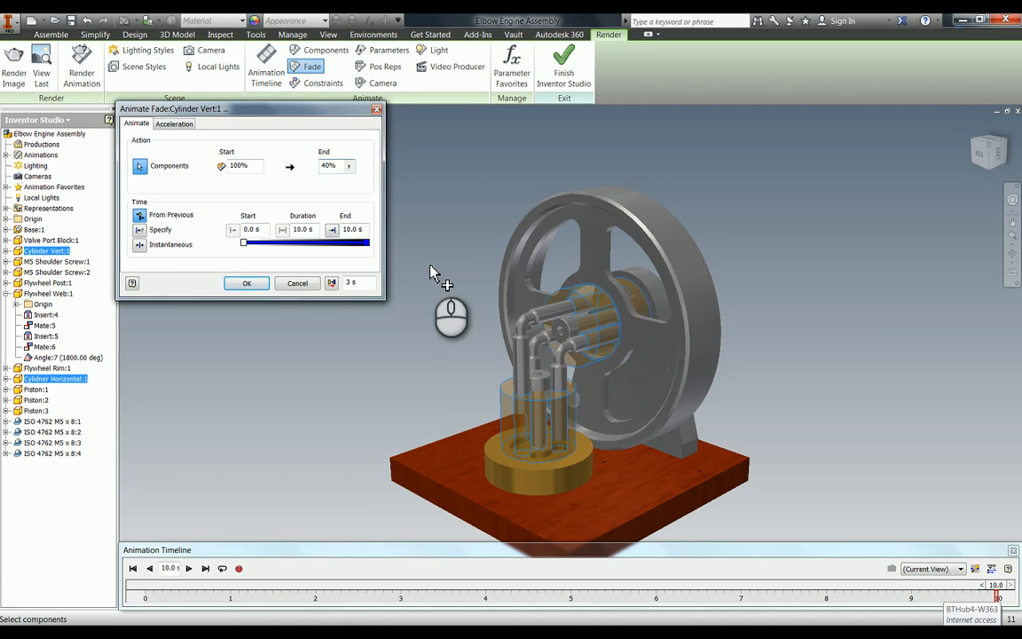
key(BackSpace)
text(5)
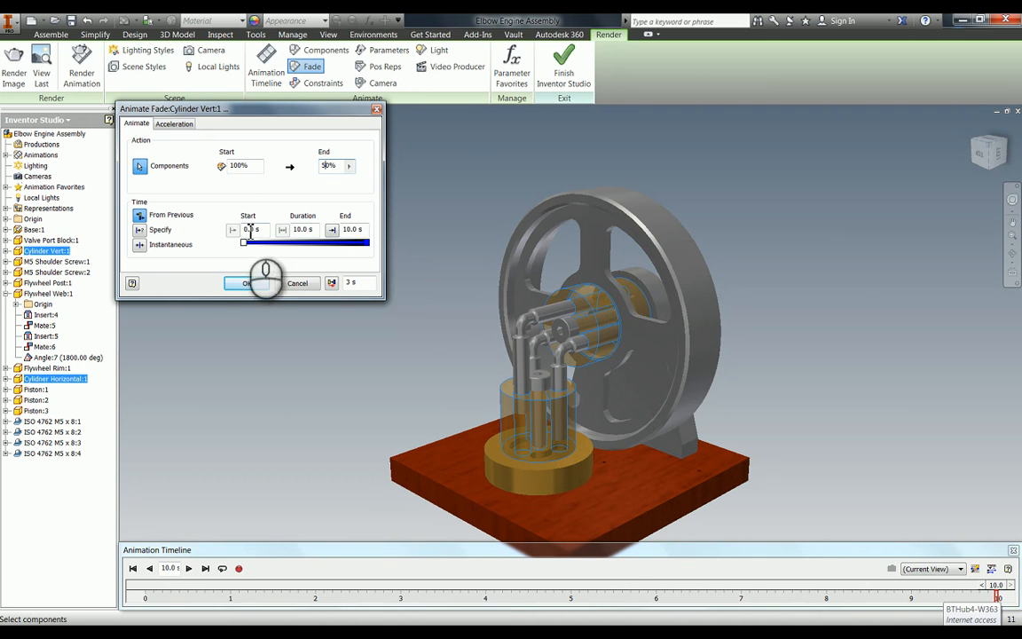
Specify the cylinder fade's time from 3.5 s to 5.5 s and create the fade
click(140, 230)
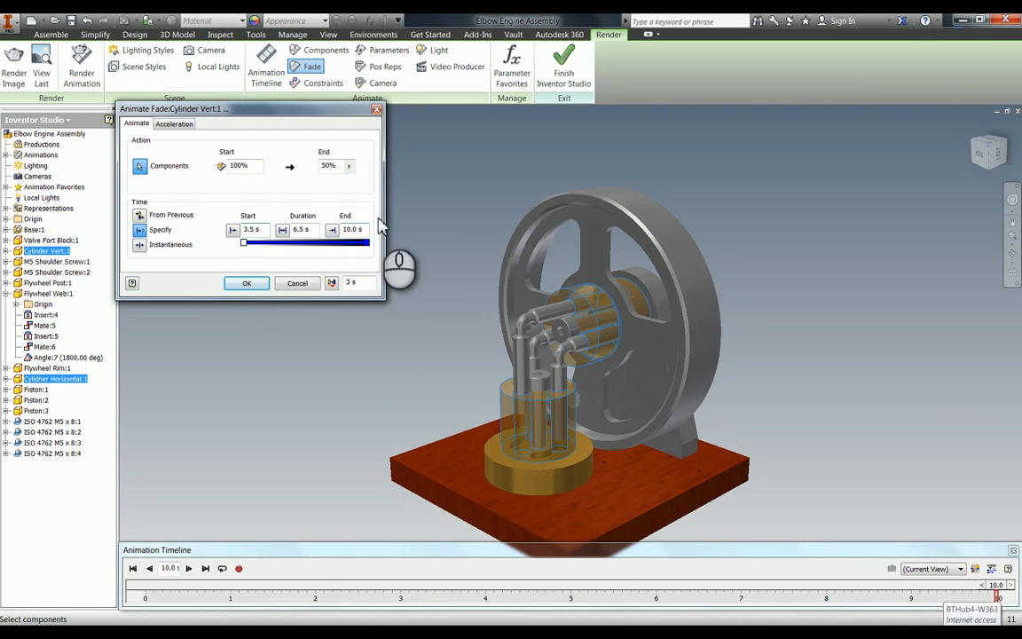
click(345, 229)
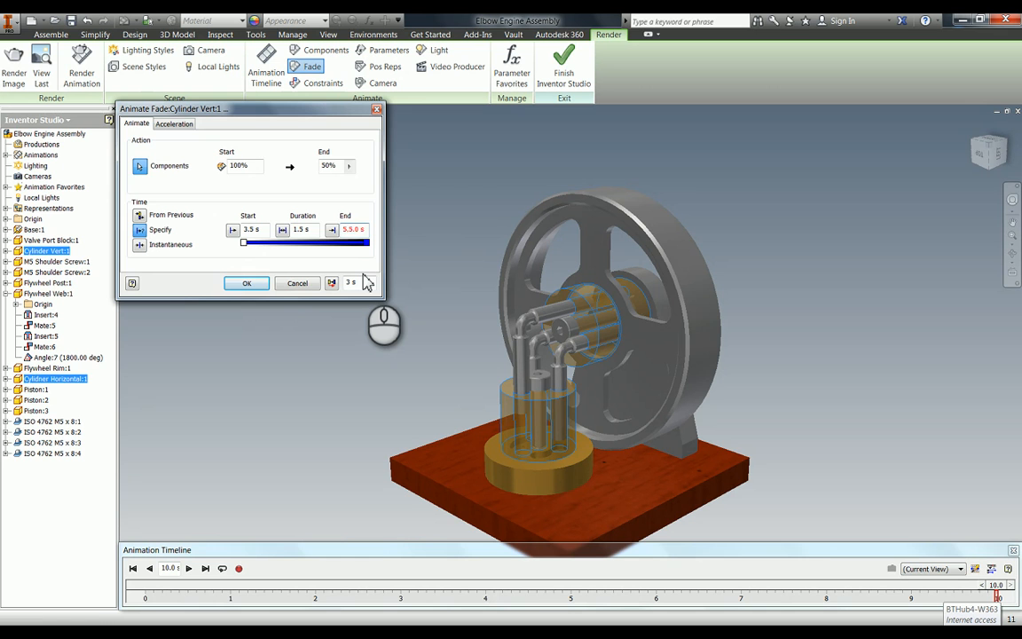
key(Delete)
key(Delete)
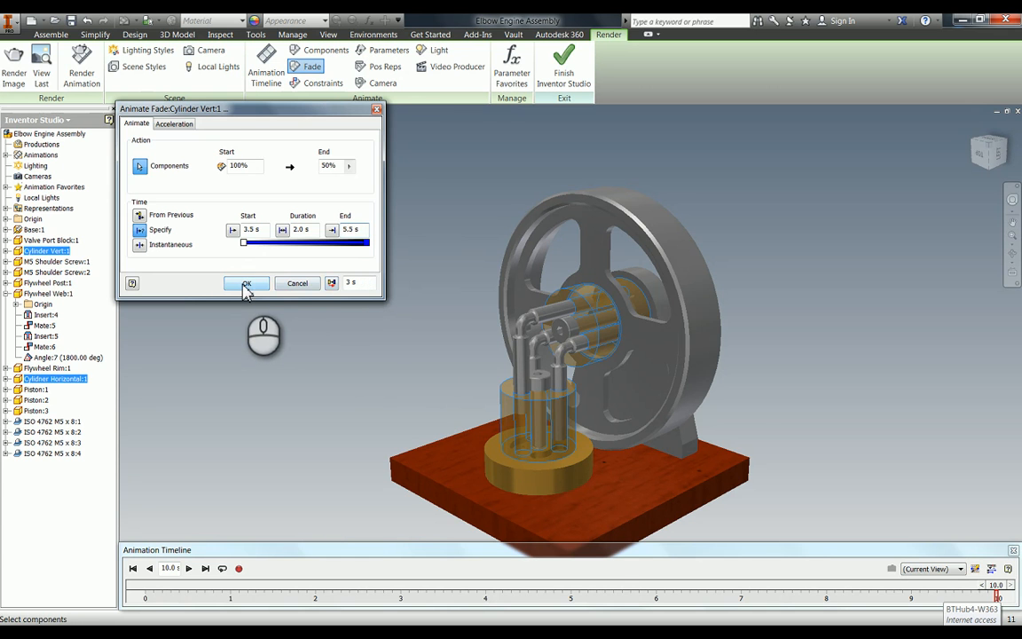
click(245, 284)
Mirror the Fade actions of both cylinders together in the expanded animation timeline
click(1008, 569)
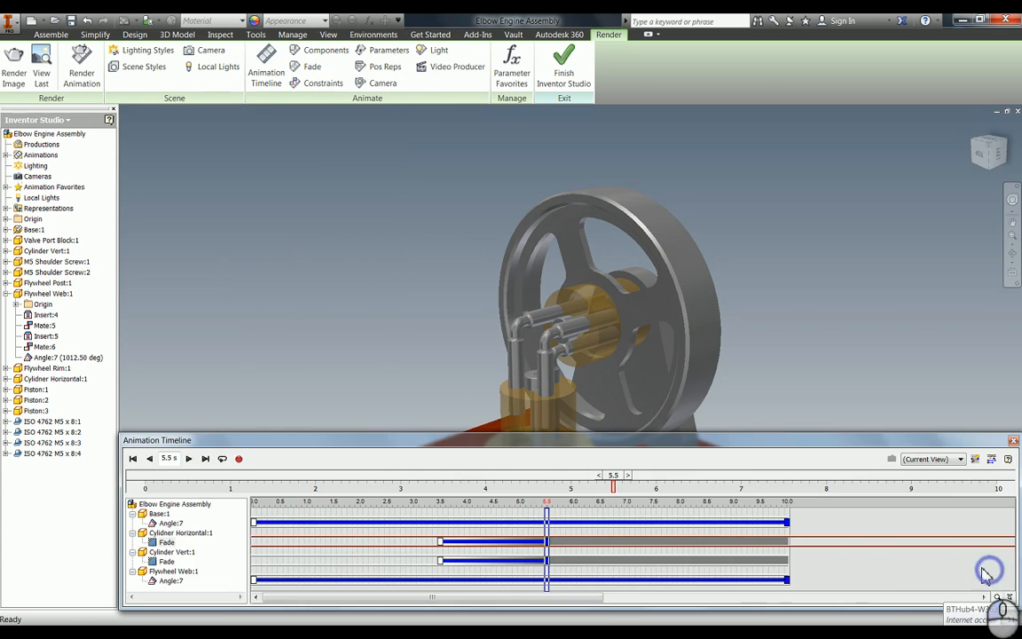
ctrl+click(503, 558)
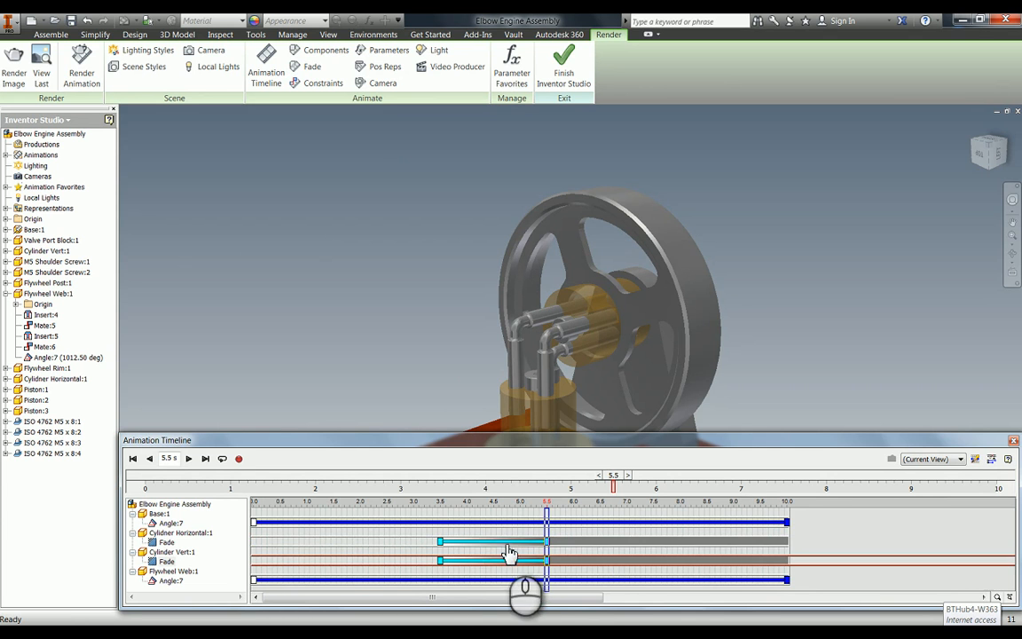
right_click(503, 542)
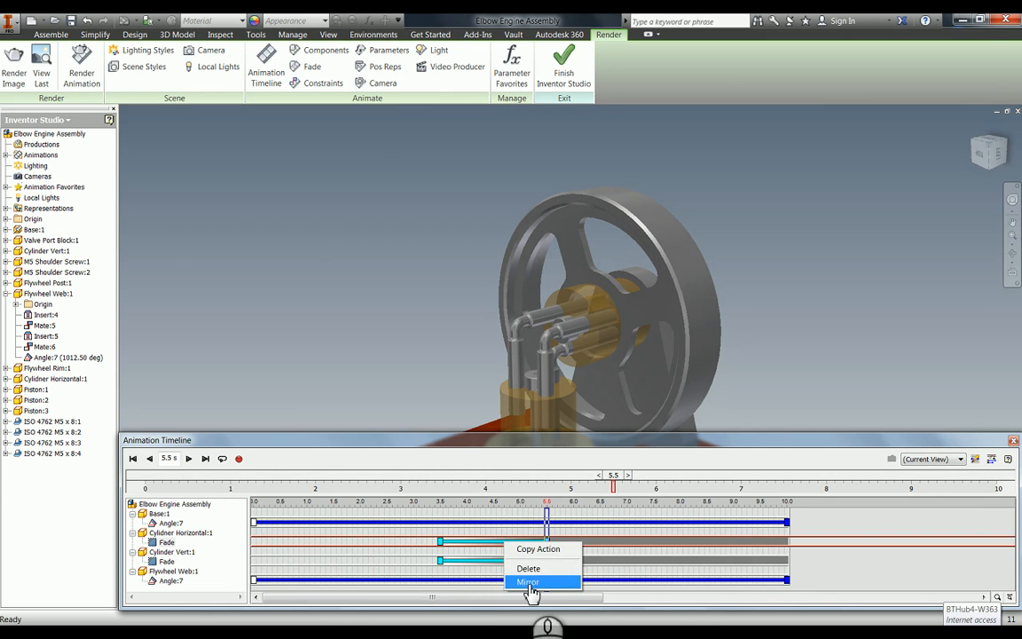
click(528, 582)
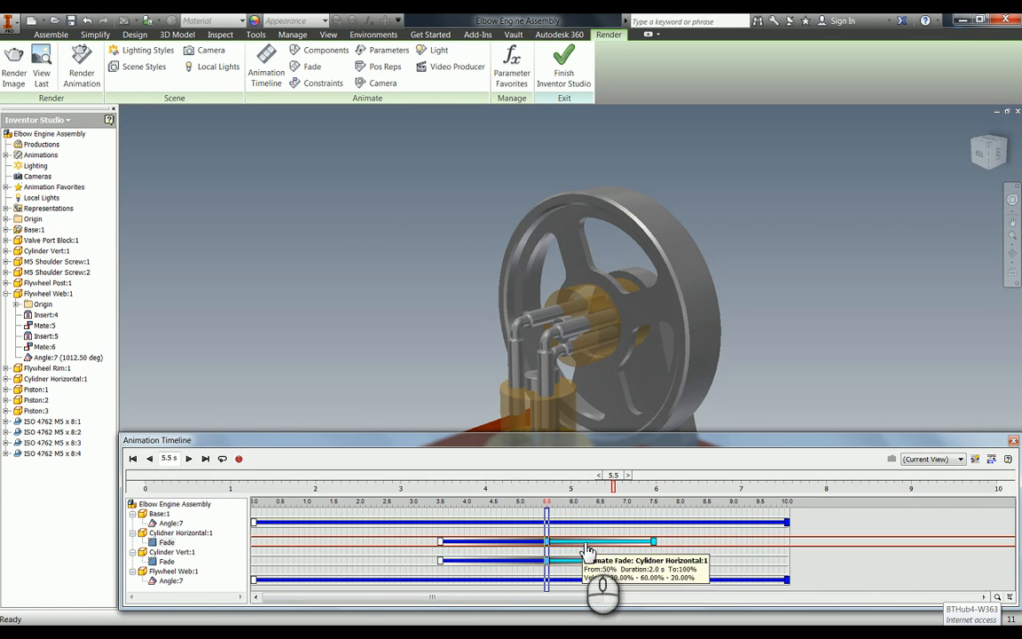
Move both mirrored cylinder fades along the timeline so they run from 6.5 s to 8.5 s
click(585, 559)
drag(600, 552, 675, 549)
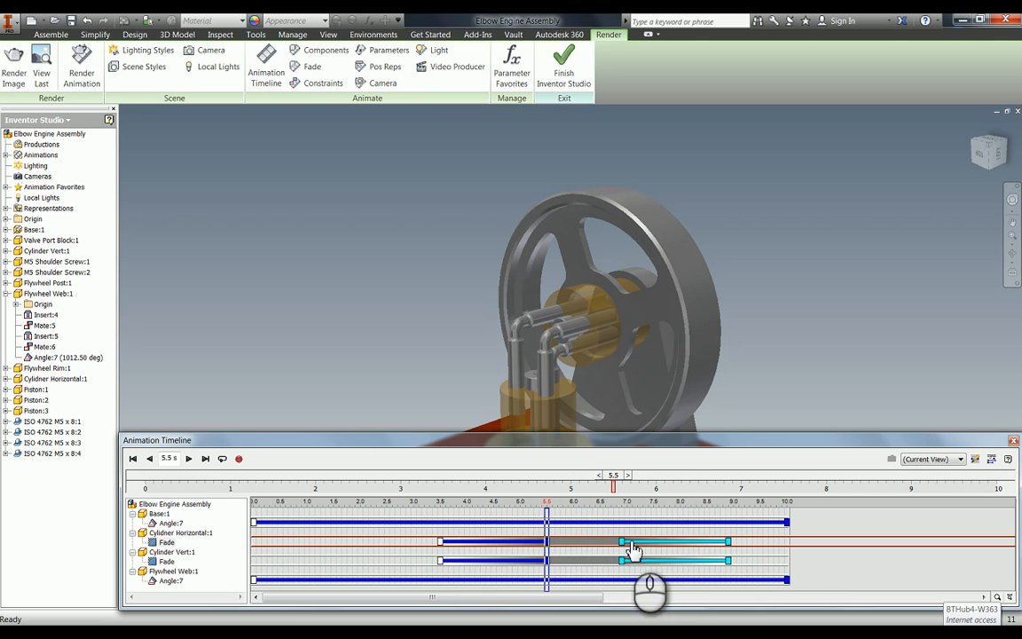
drag(661, 550, 643, 552)
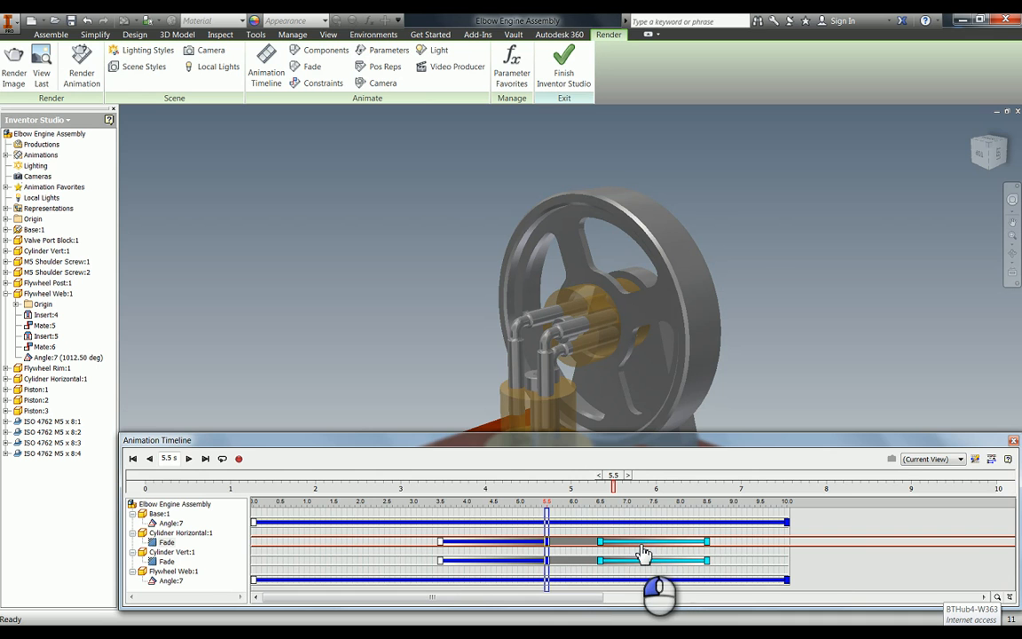
Collapse the action editor, play the complete animation from the start, and expand the editor again
click(988, 460)
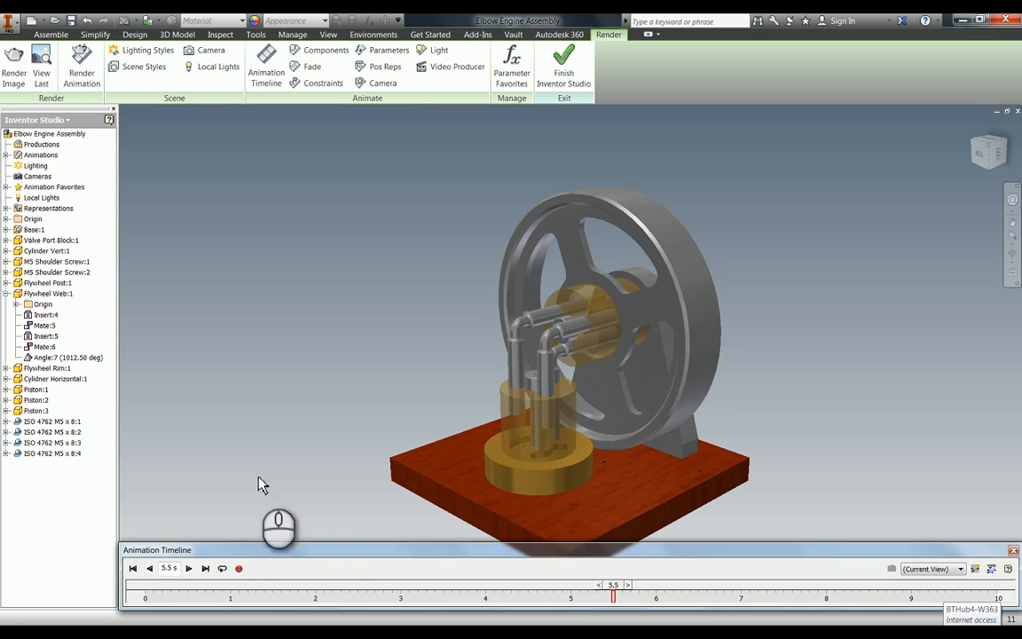
click(132, 567)
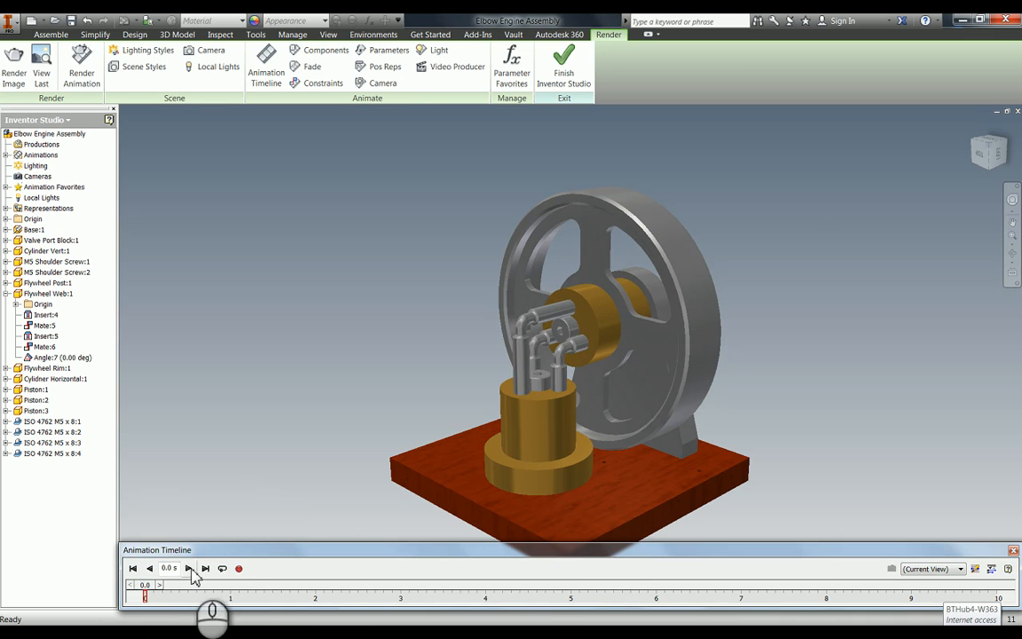
click(188, 568)
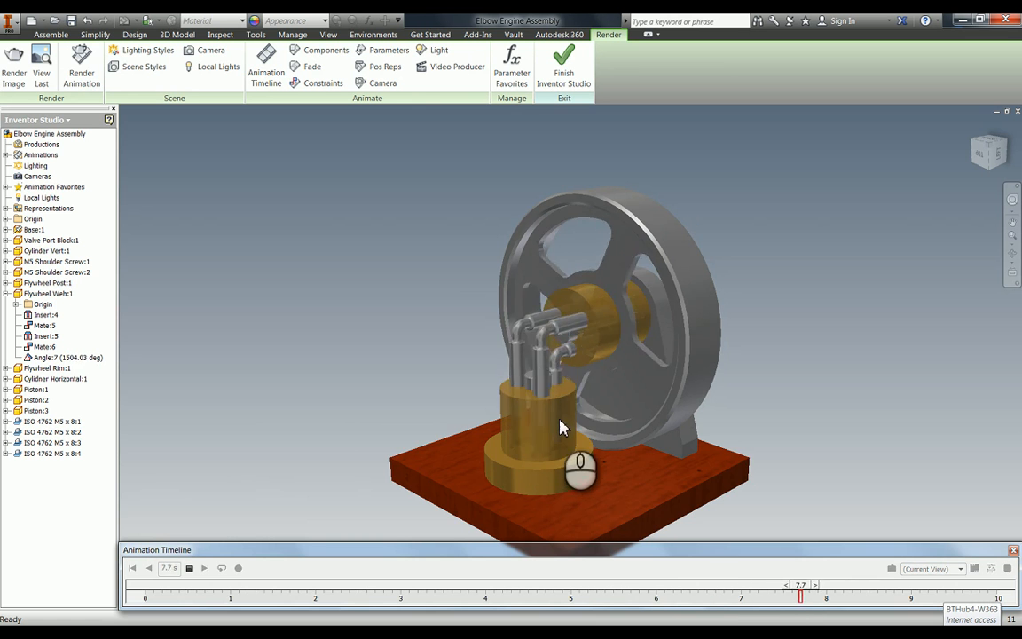
click(992, 570)
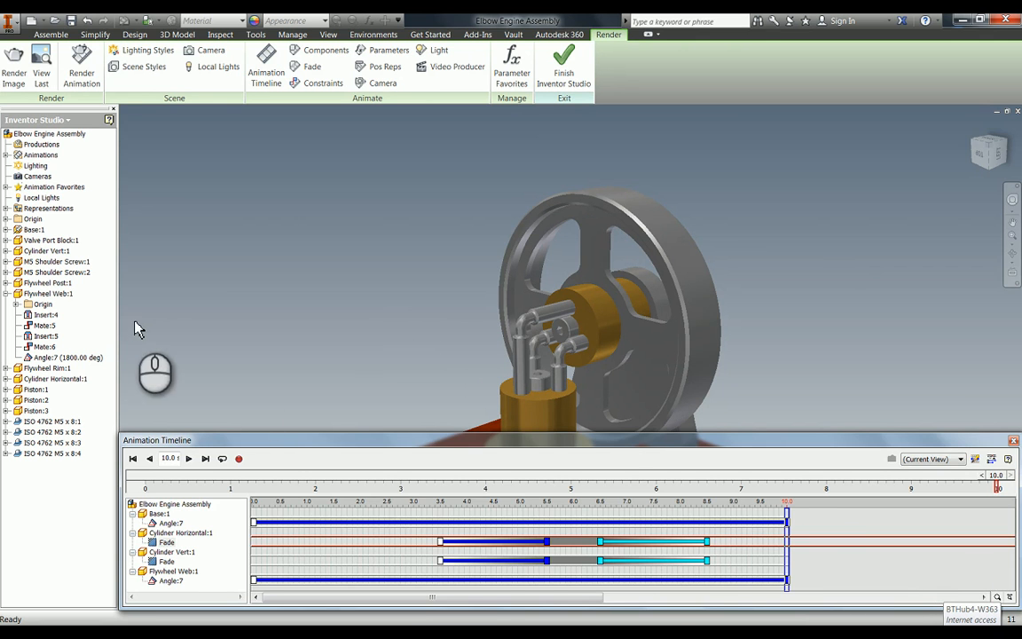
Set up the animation render at 1024 X 768 with the Shop Lighting style
click(238, 459)
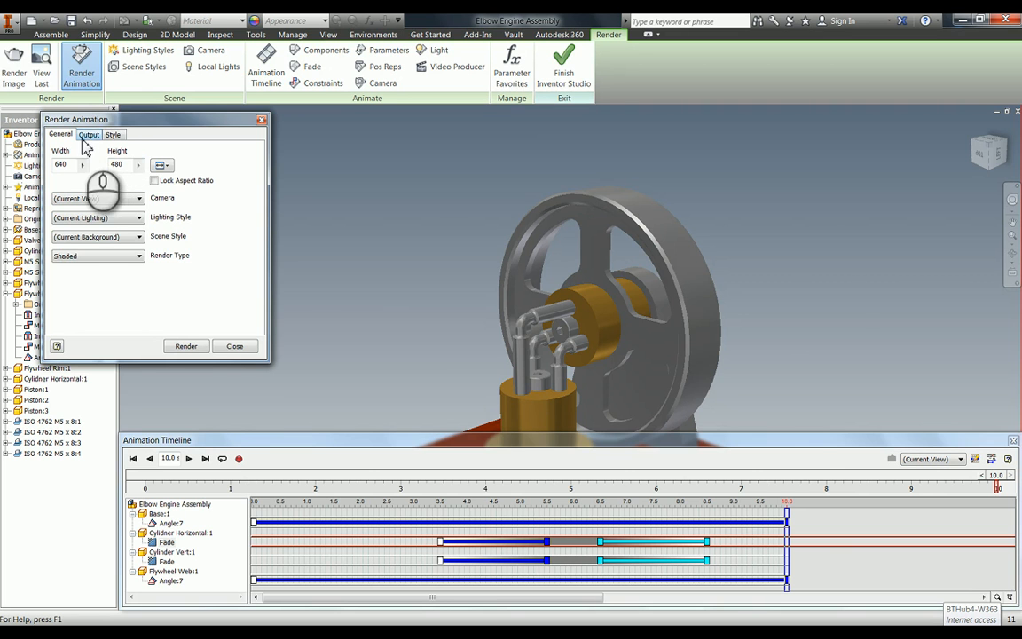
click(161, 165)
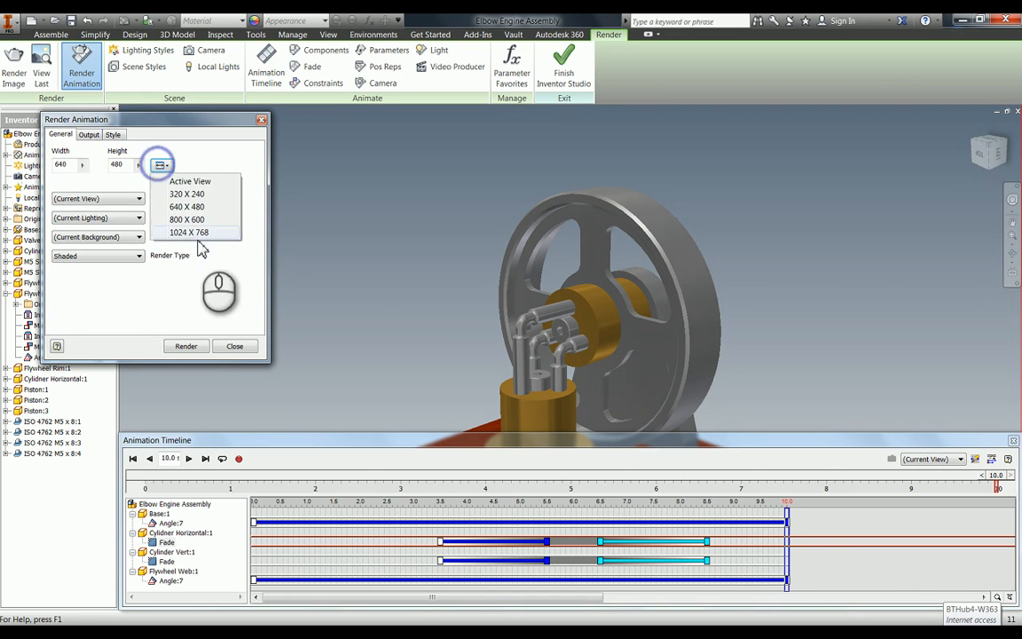
click(165, 232)
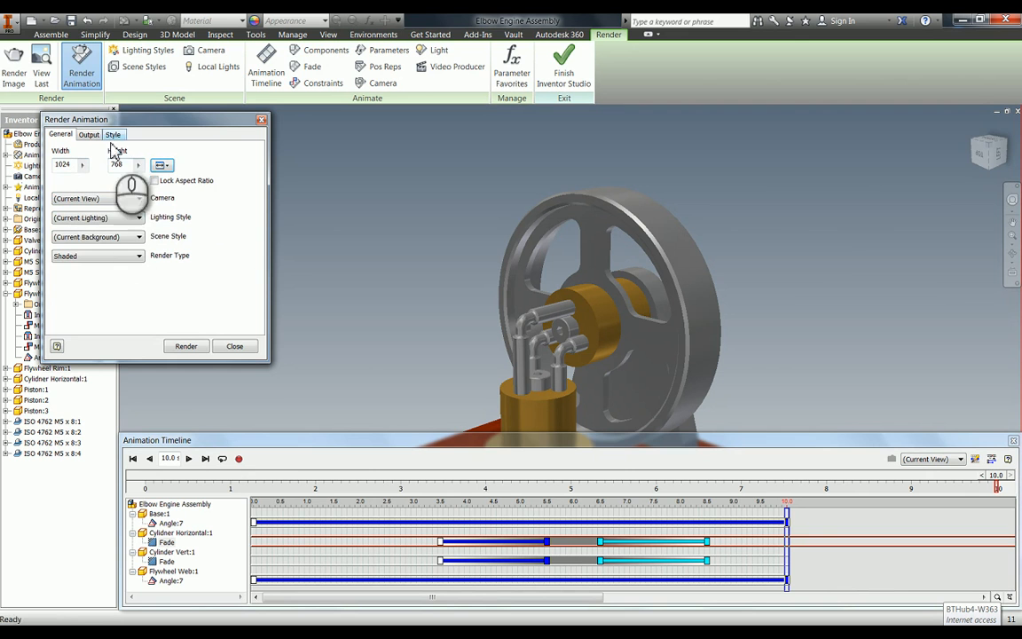
click(89, 228)
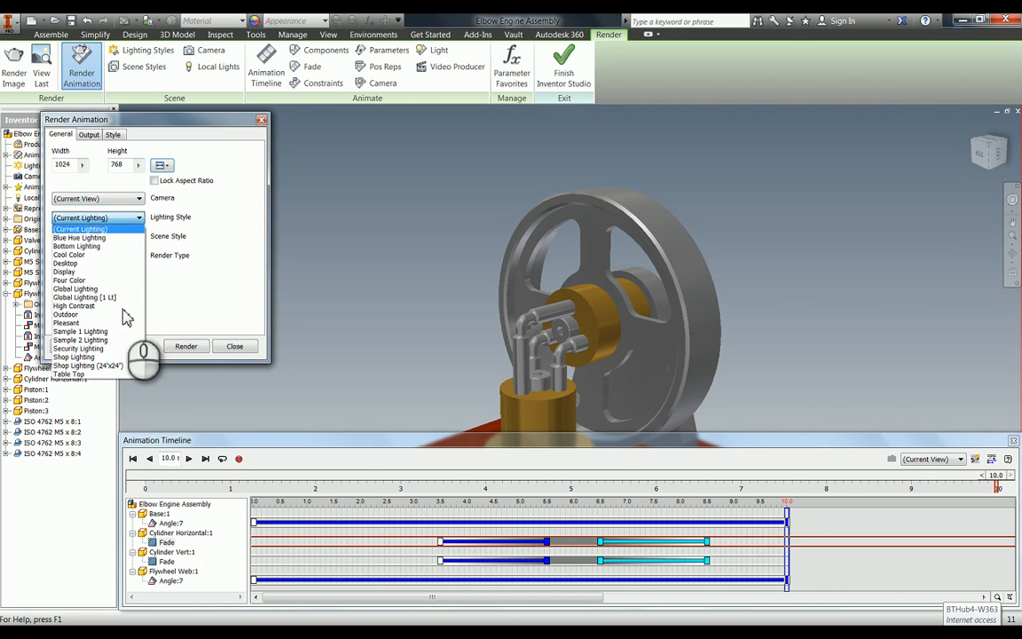
click(71, 361)
click(135, 125)
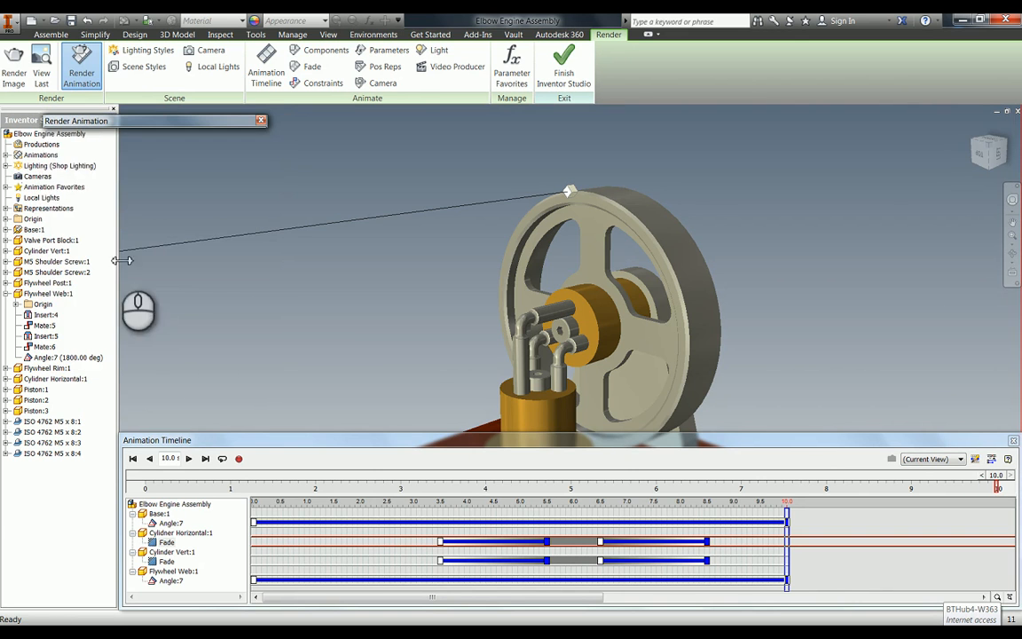
mouse_move(97, 123)
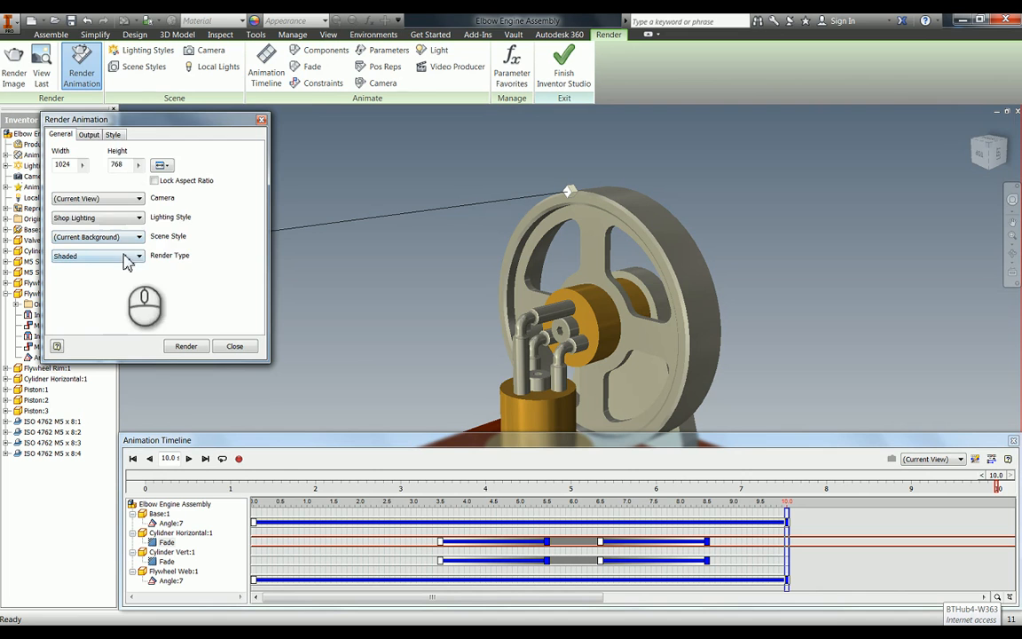
Set the render output's time range to 0 to 10 s with the highest antialiasing level and a frame rate of 15
click(89, 134)
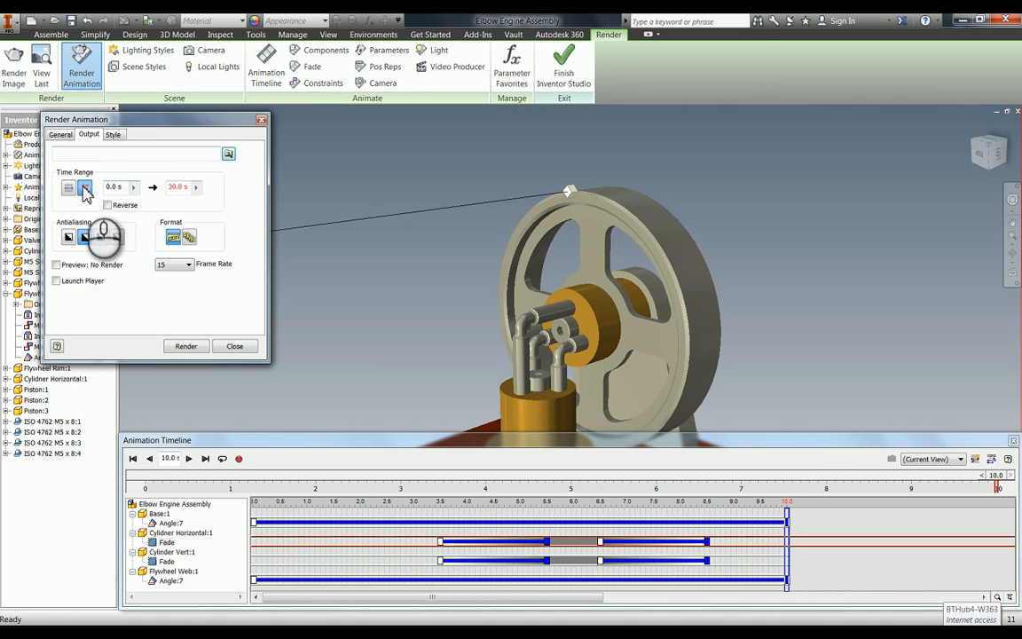
click(173, 187)
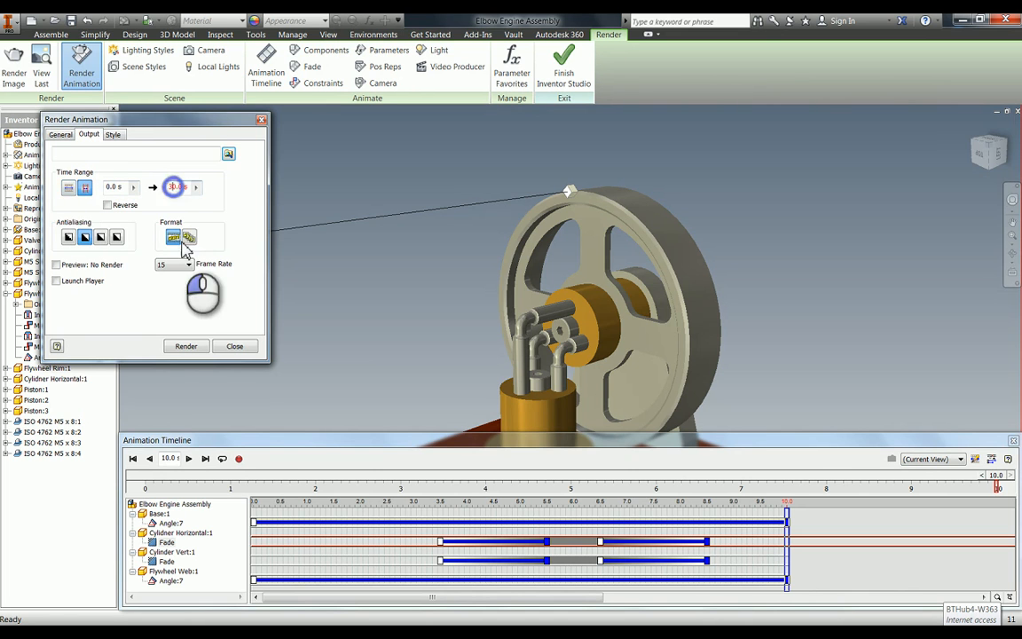
key(BackSpace)
text(1)
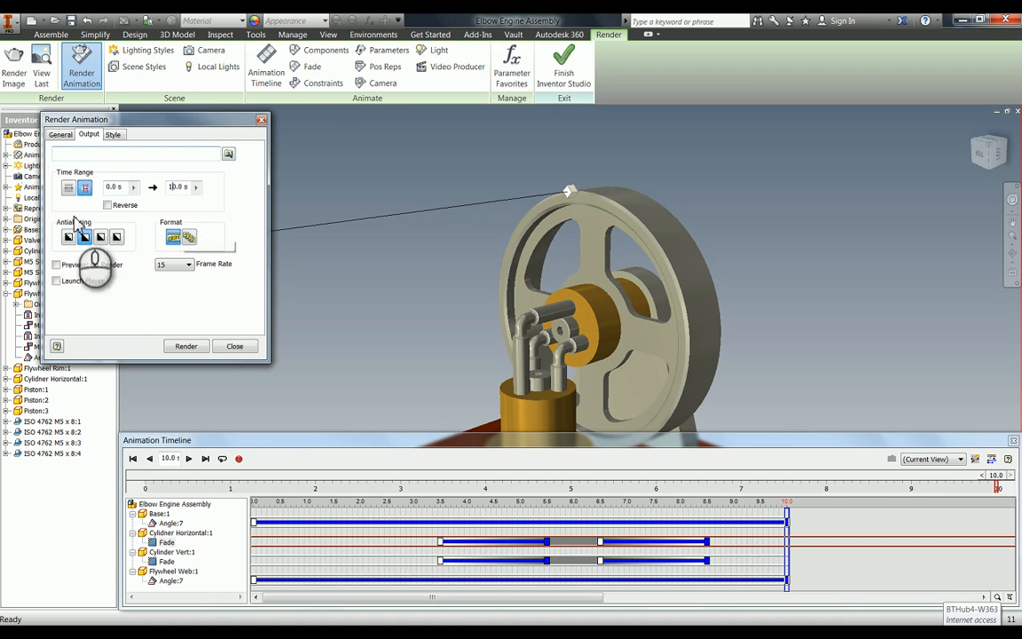
click(117, 238)
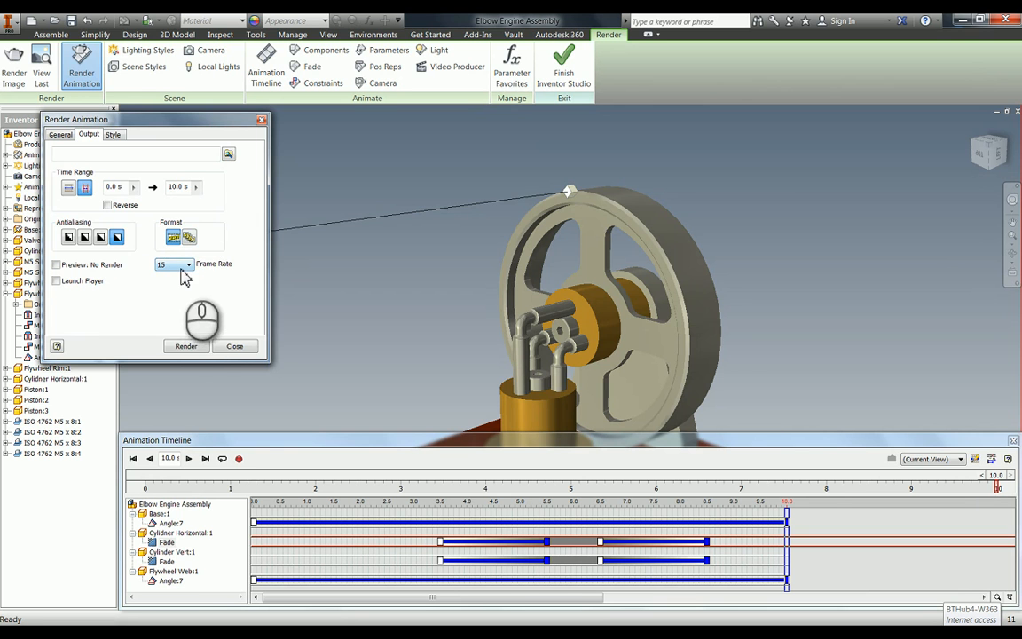
click(184, 265)
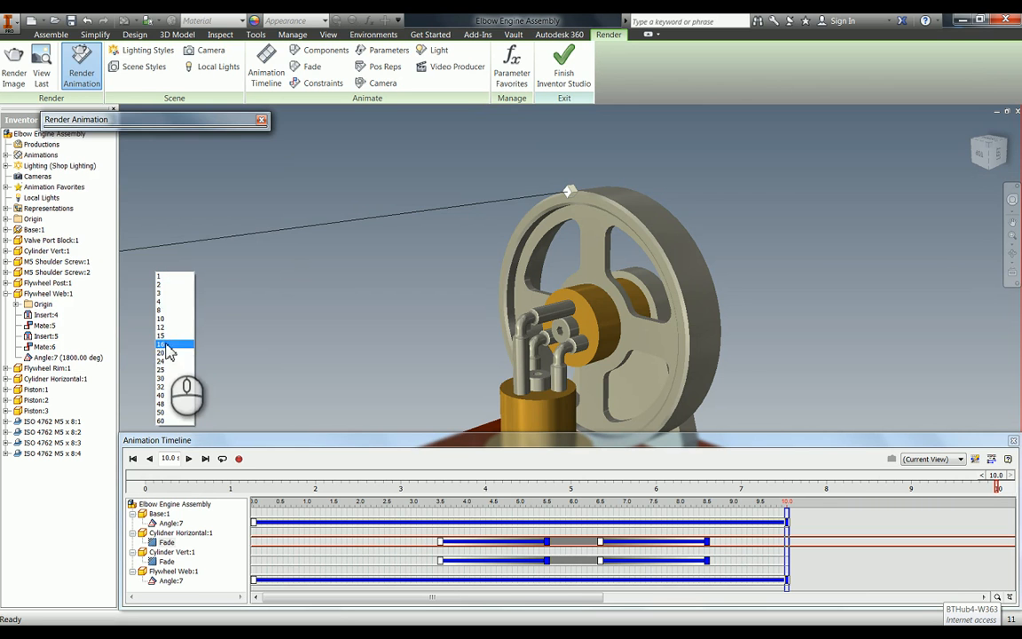
click(165, 337)
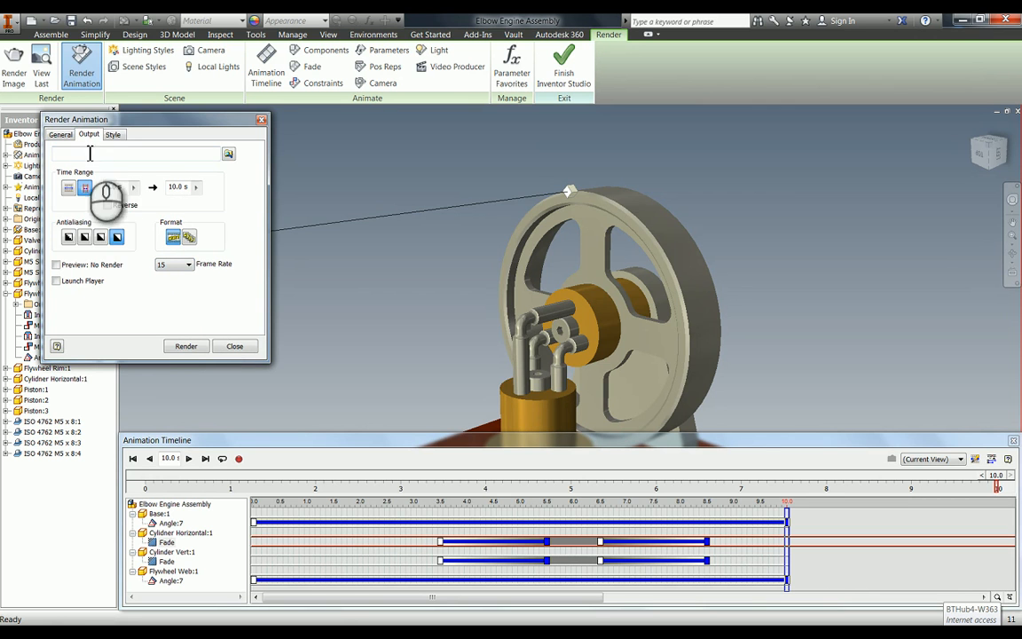
Save the render output as the AVI video "Physical Simulkation with Inventor Studio" in the WorldSkills Regional Example folder
click(232, 156)
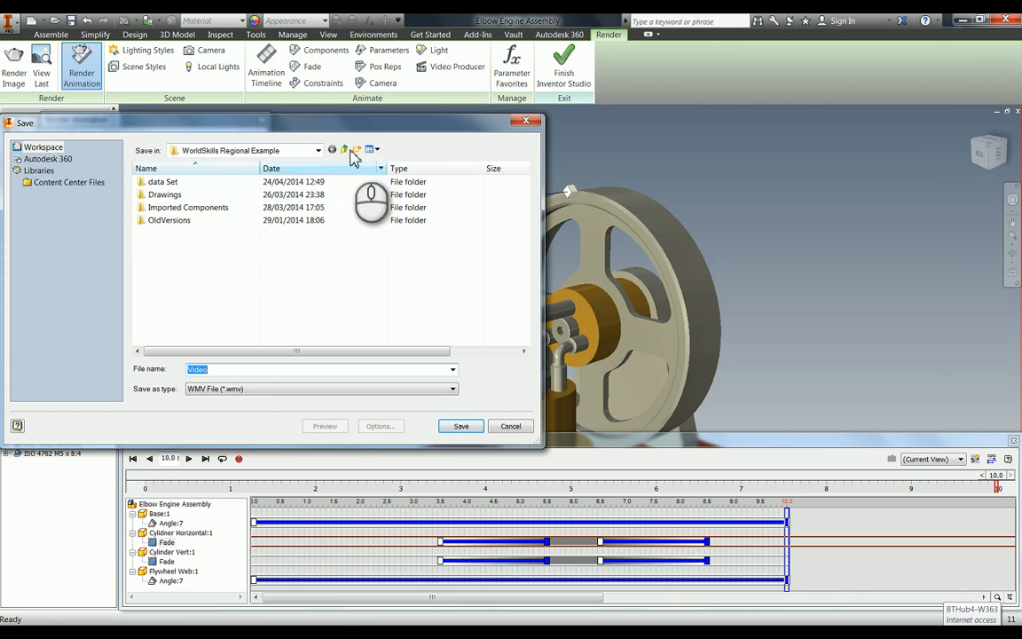
text(Physical S)
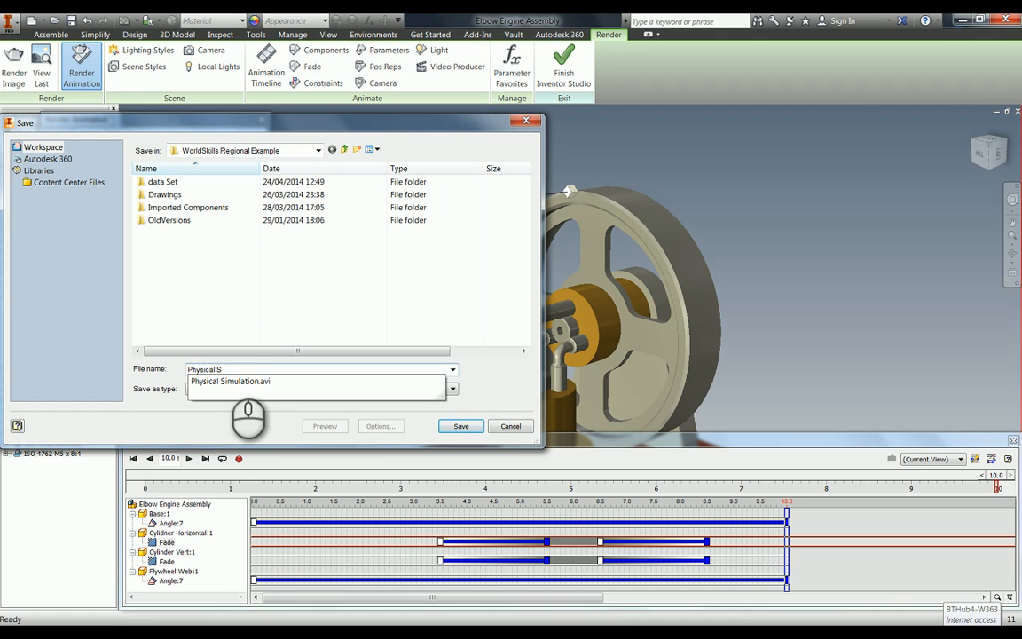
text(imulkation with Inventor Studio)
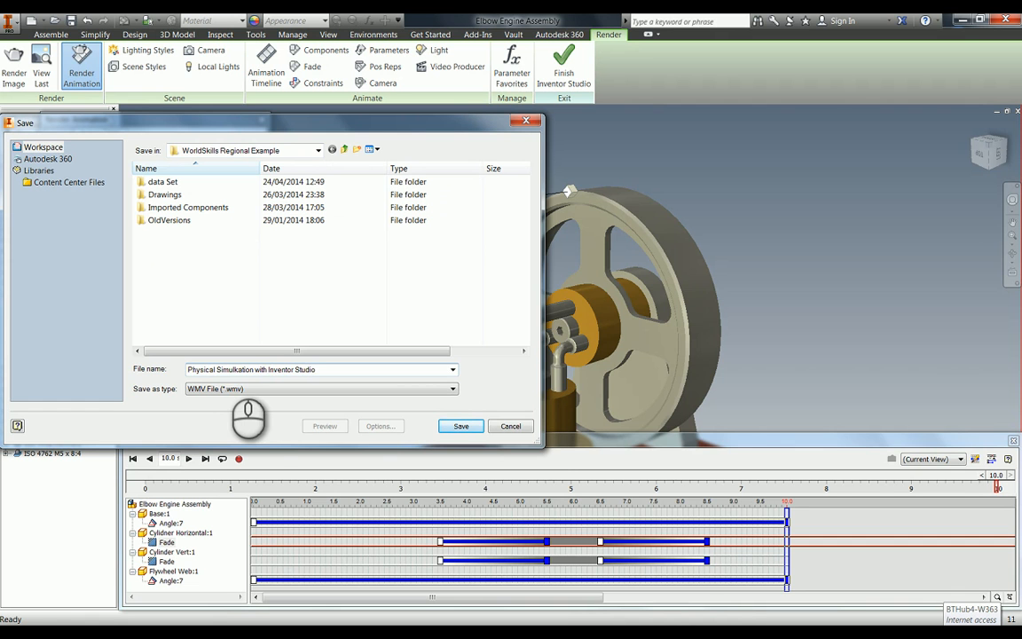
click(228, 388)
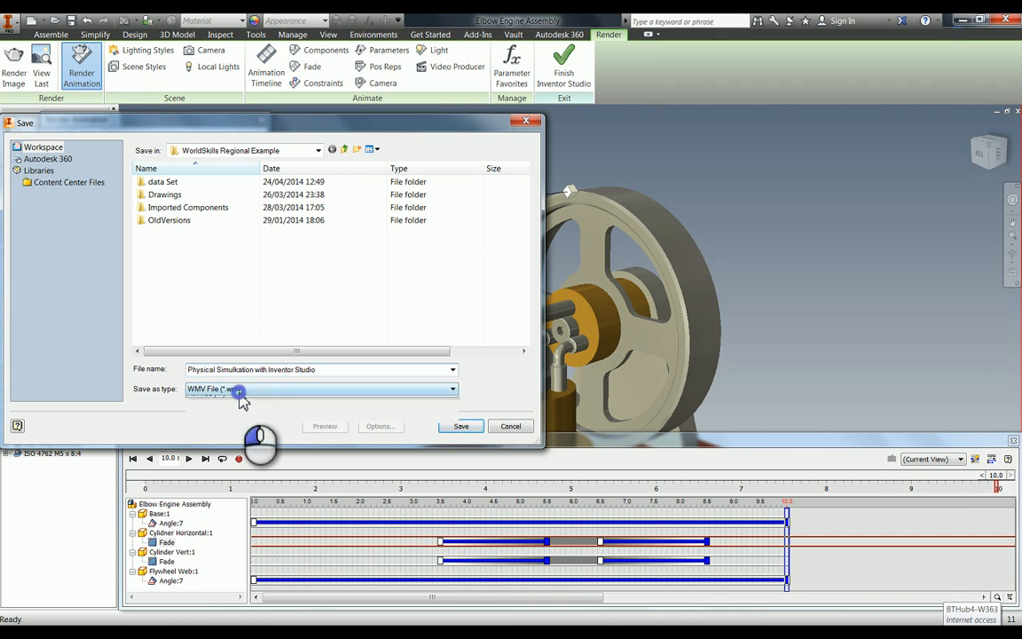
click(227, 408)
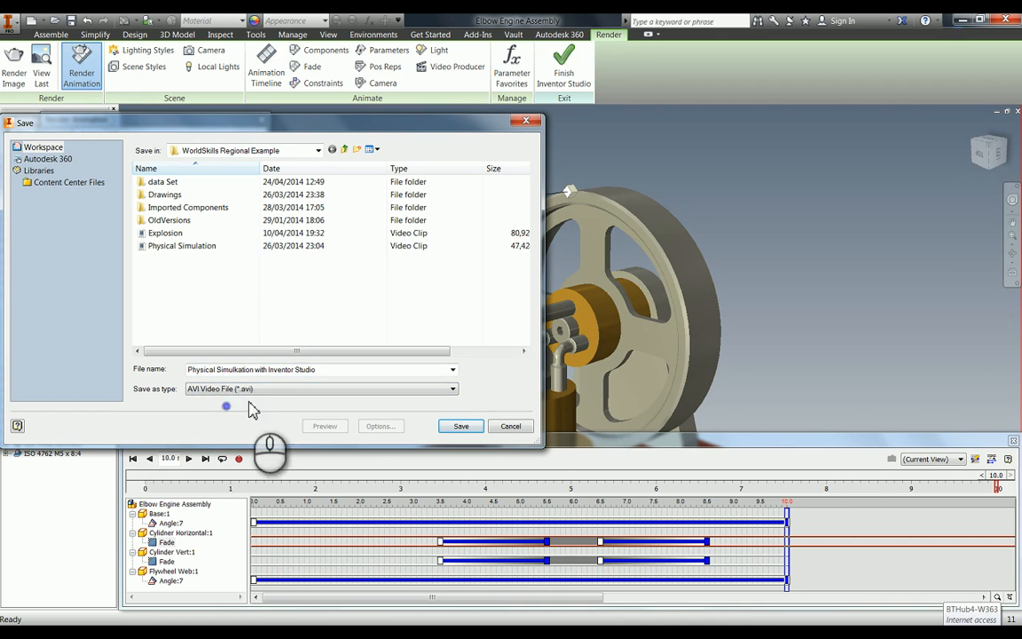
click(461, 427)
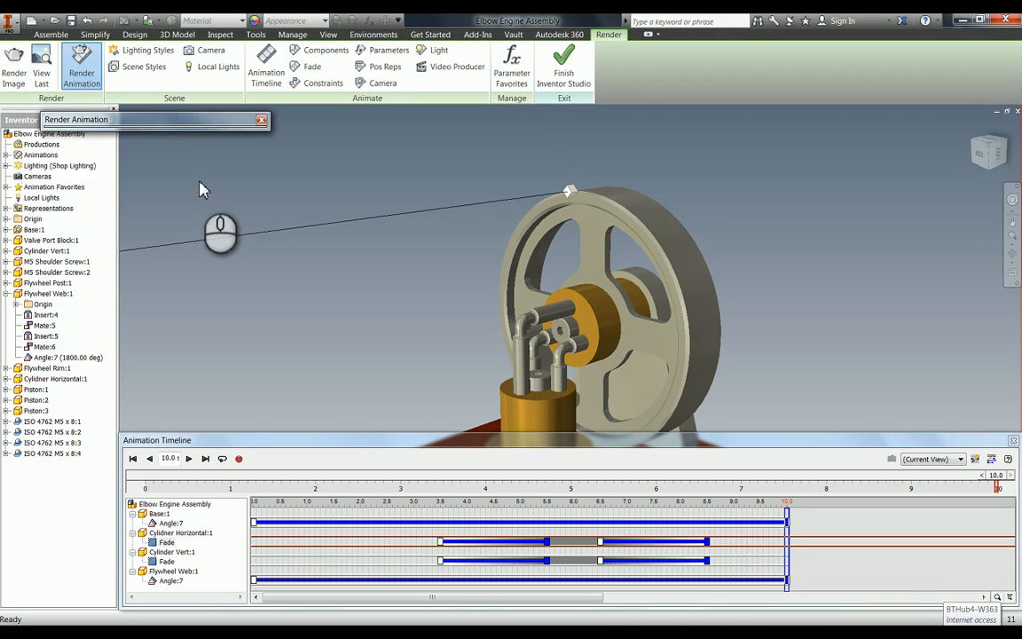